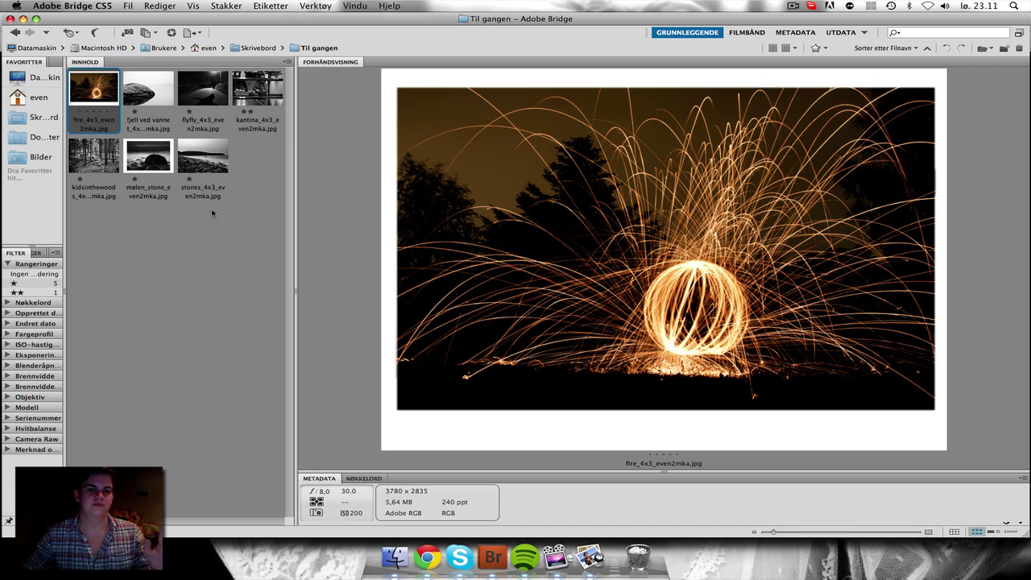
Step: Marquee-select all seven thumbnails in the Content panel, replacing the single fire-photo selection
{"action": "left_click", "coordinate": [252, 208]}
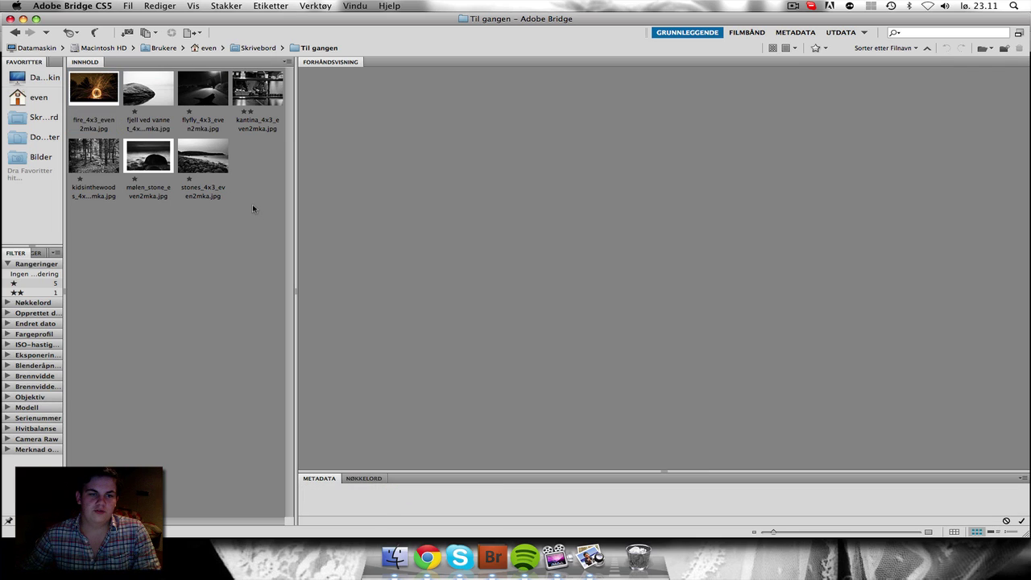
{"action": "left_click", "coordinate": [203, 156]}
{"action": "left_click", "coordinate": [149, 156]}
{"action": "left_click", "coordinate": [103, 118]}
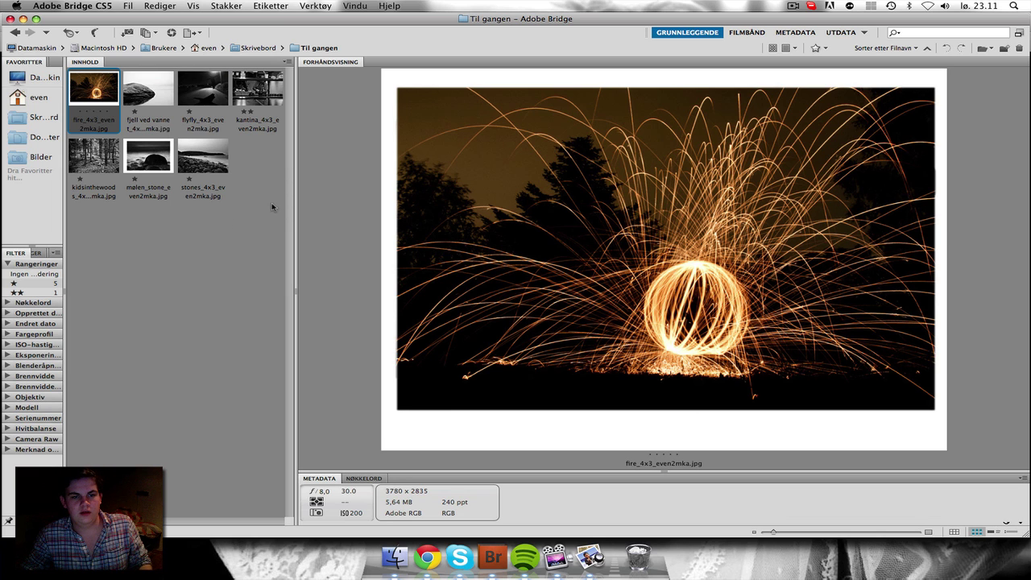
{"action": "left_click_drag", "start_coordinate": [271, 202], "coordinate": [84, 114]}
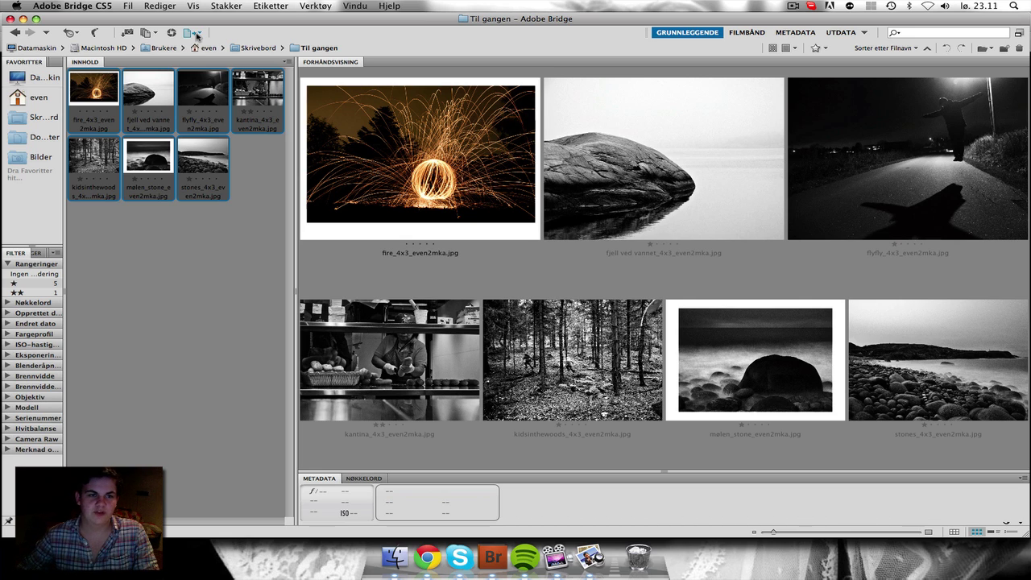
Step: Switch to the Utdata workspace and choose Webgalleri output instead of PDF
{"action": "left_click", "coordinate": [198, 33]}
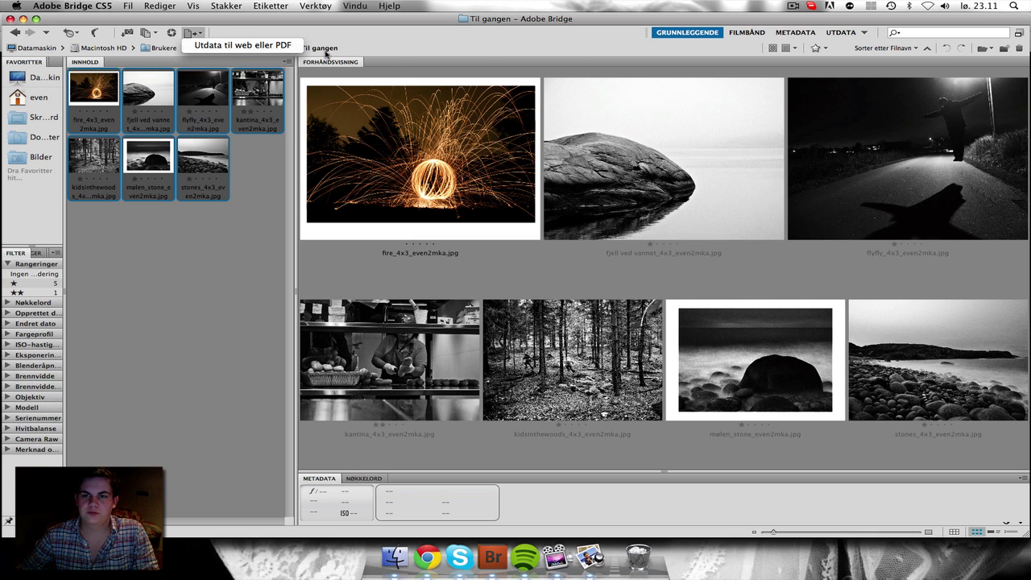
{"action": "left_click", "coordinate": [841, 33]}
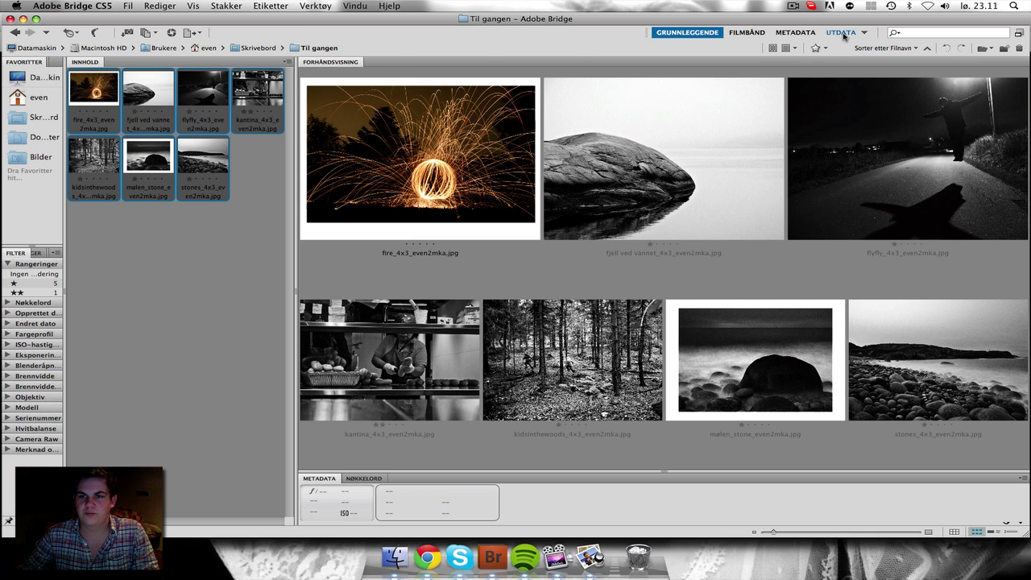
{"action": "left_click", "coordinate": [842, 33]}
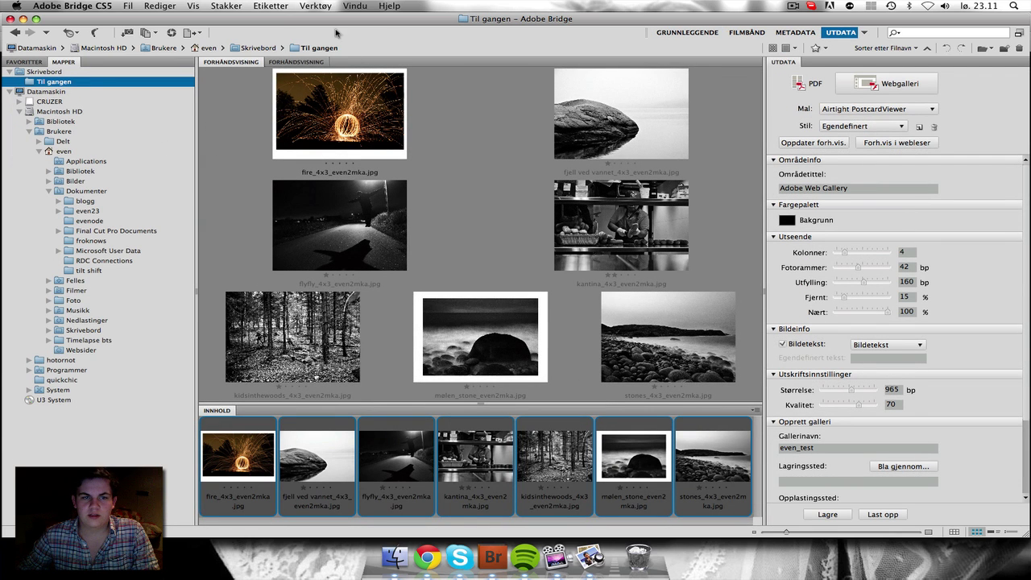
{"action": "left_click", "coordinate": [803, 83]}
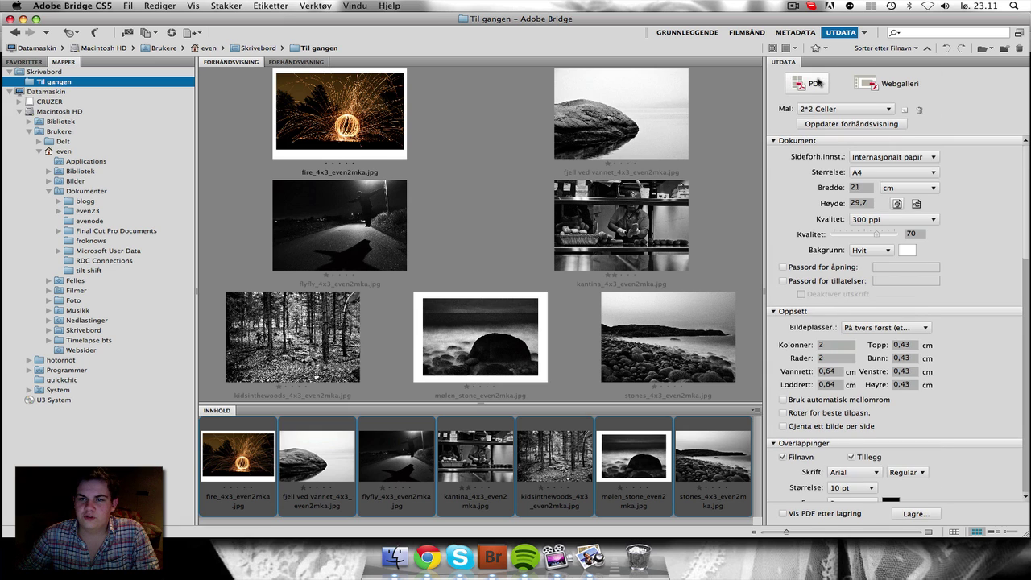
{"action": "left_click", "coordinate": [891, 89]}
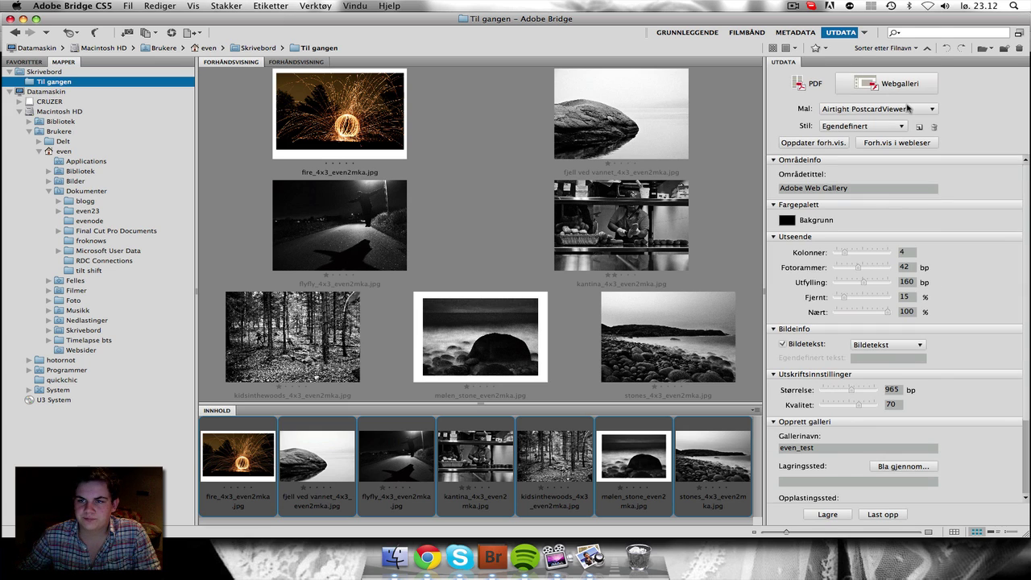
Step: Apply the Standard gallery template and refresh the preview
{"action": "left_click", "coordinate": [908, 109]}
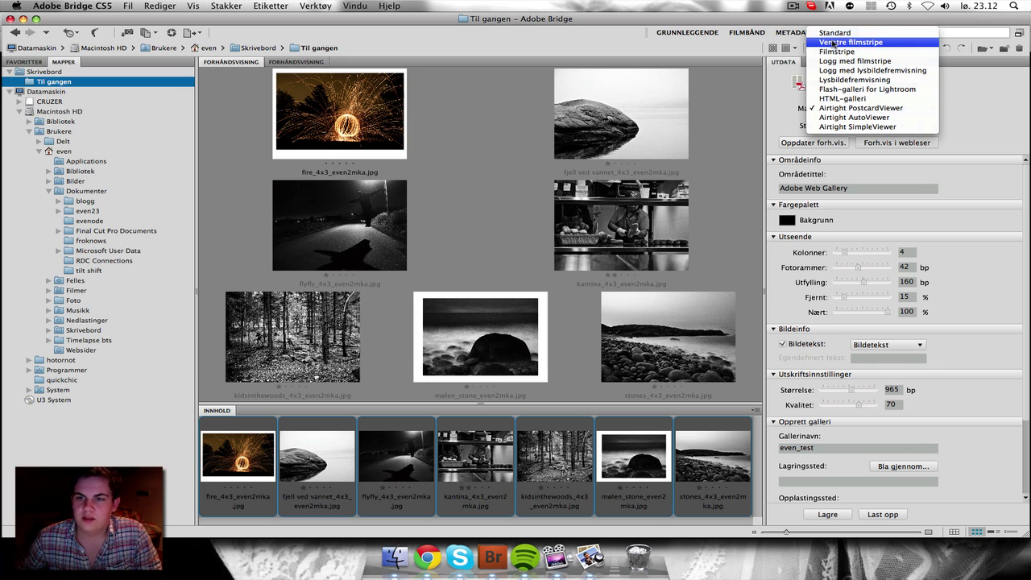
{"action": "left_click", "coordinate": [856, 33]}
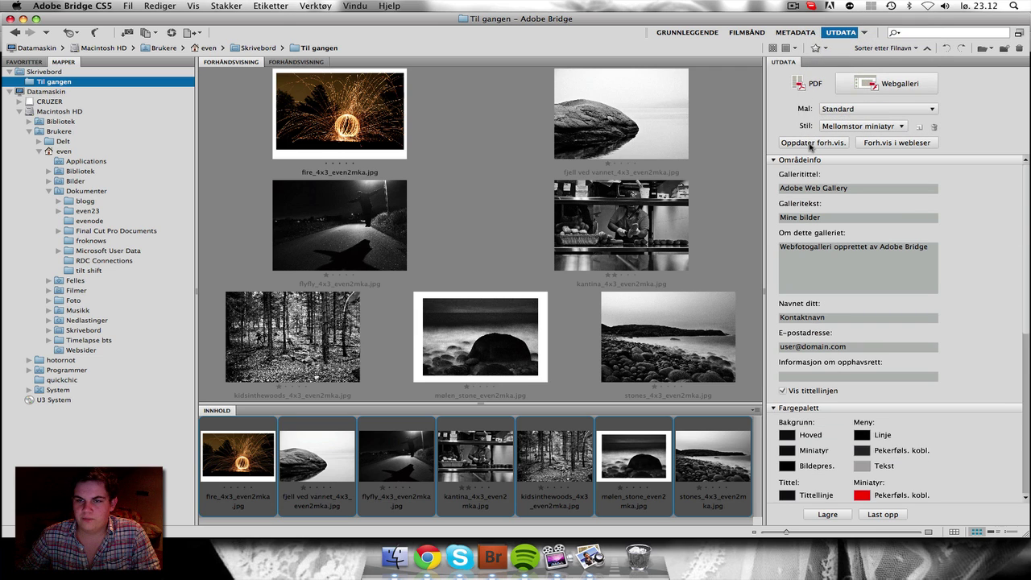
{"action": "left_click", "coordinate": [811, 143]}
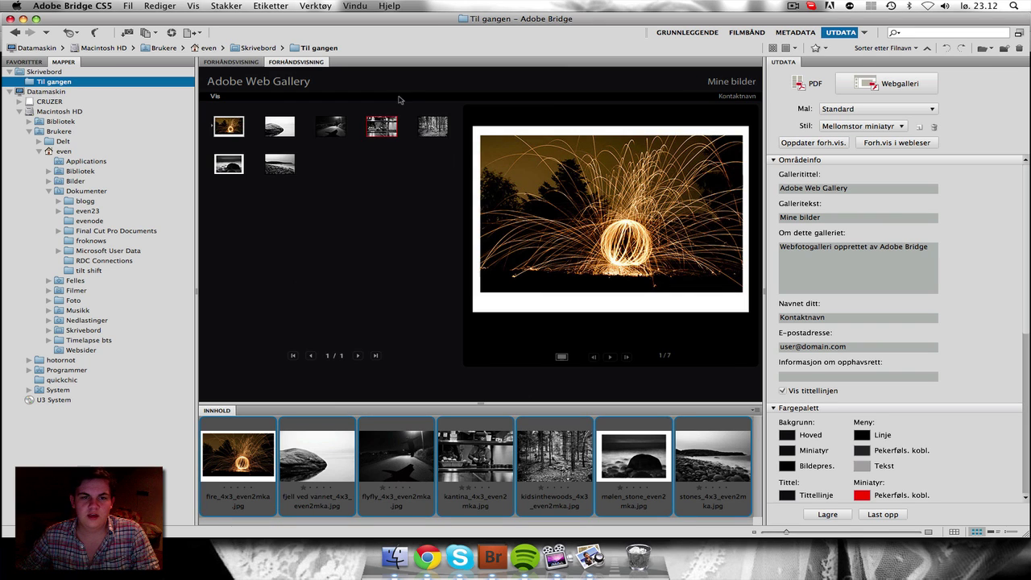
Step: Test the preview by viewing the kantina, forest and stones photos and running the slideshow
{"action": "left_click", "coordinate": [384, 126]}
{"action": "left_click", "coordinate": [426, 126]}
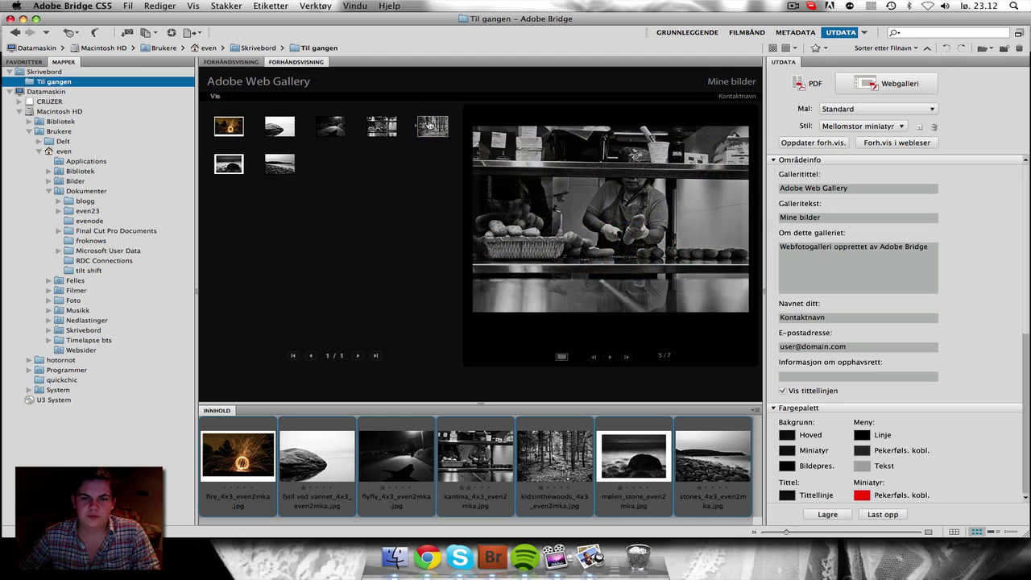
{"action": "left_click", "coordinate": [279, 165]}
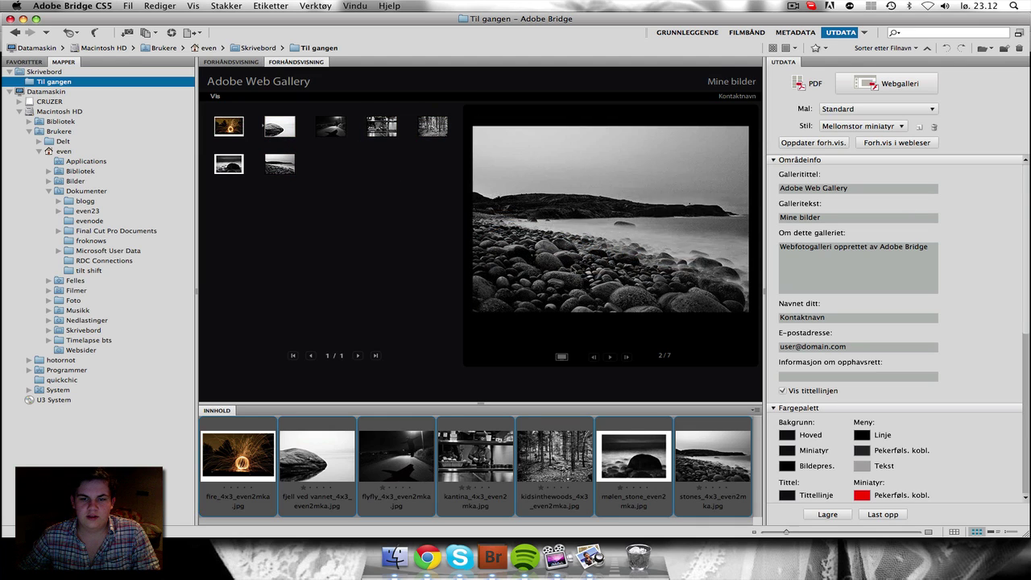
{"action": "left_click", "coordinate": [610, 357]}
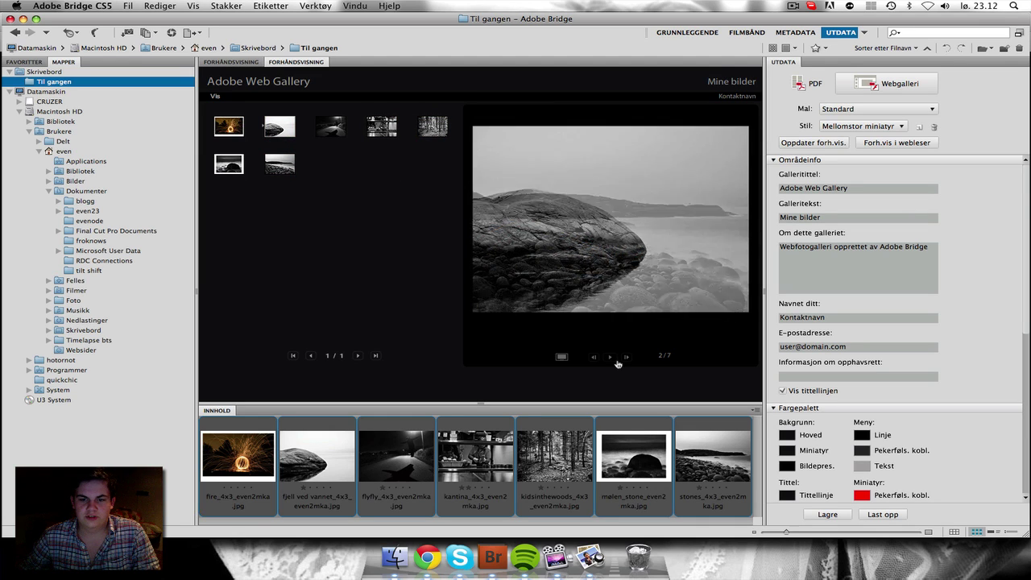
{"action": "left_click", "coordinate": [562, 357]}
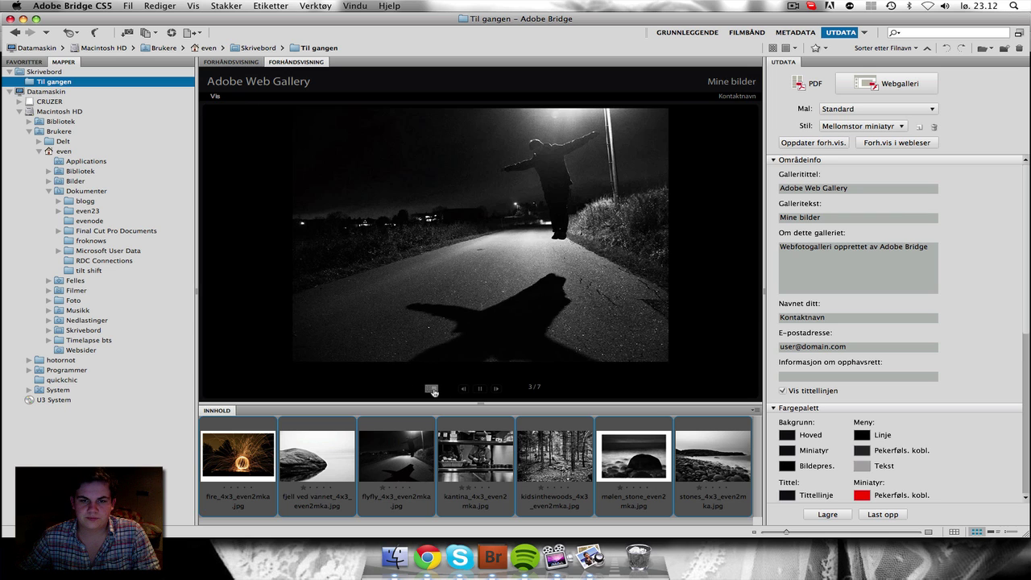
{"action": "left_click", "coordinate": [431, 389]}
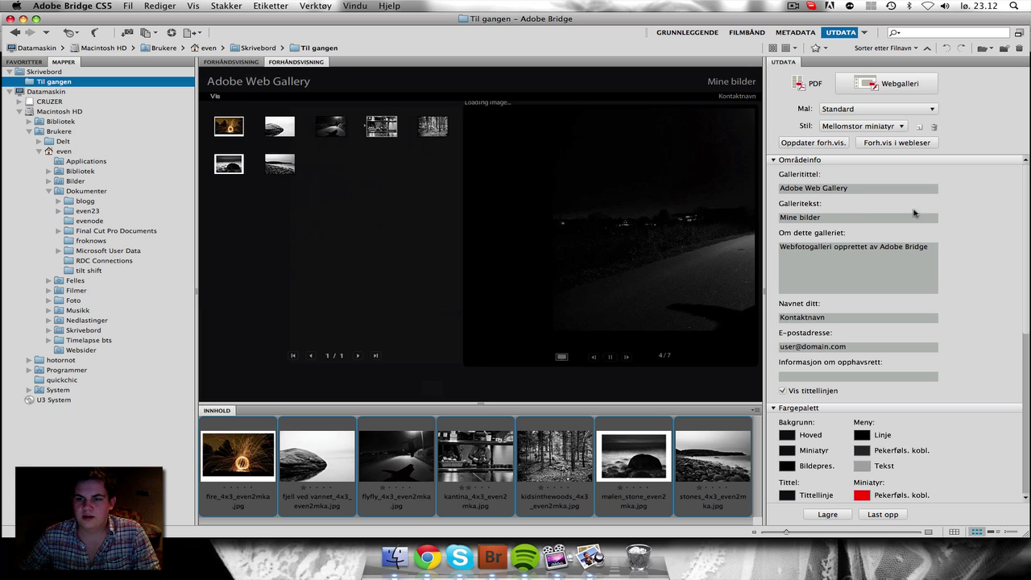
{"action": "scroll", "coordinate": [1017, 347], "scroll_direction": "down", "scroll_amount": 3}
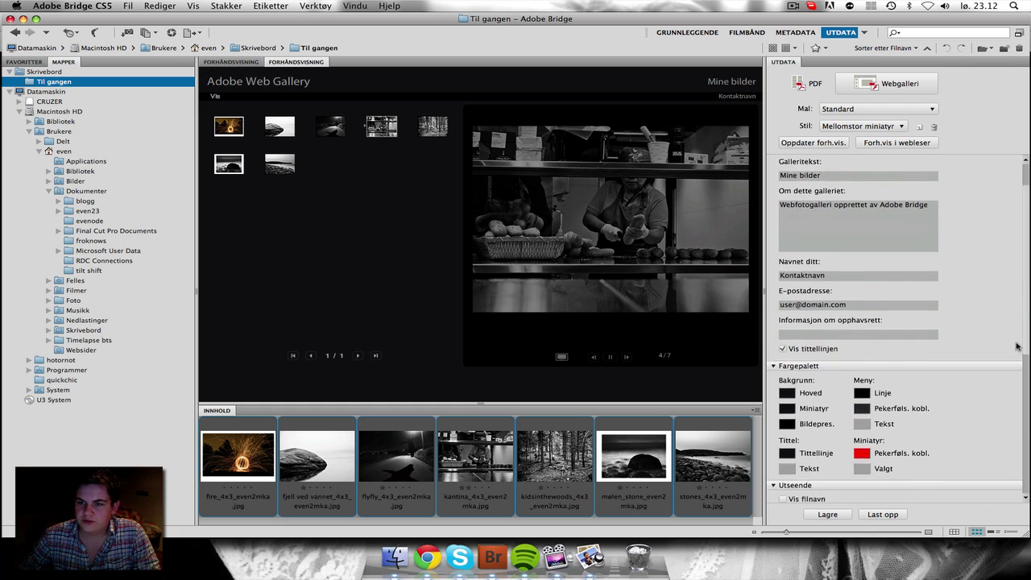
{"action": "scroll", "coordinate": [1017, 347], "scroll_direction": "down", "scroll_amount": 5}
{"action": "scroll", "coordinate": [1017, 347], "scroll_direction": "up", "scroll_amount": 6}
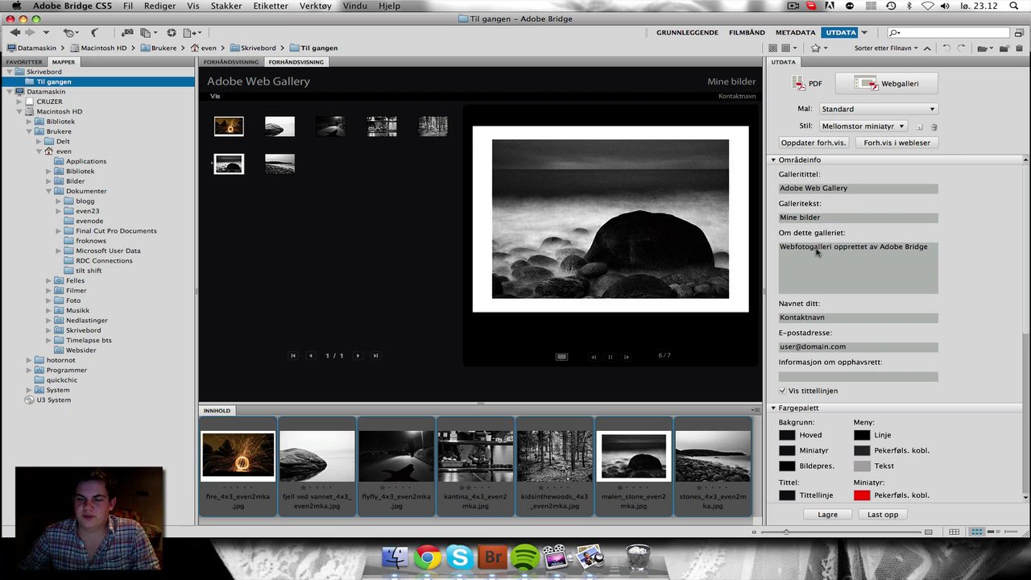
{"action": "scroll", "coordinate": [1028, 234], "scroll_direction": "down", "scroll_amount": 1}
{"action": "scroll", "coordinate": [939, 269], "scroll_direction": "down", "scroll_amount": 3}
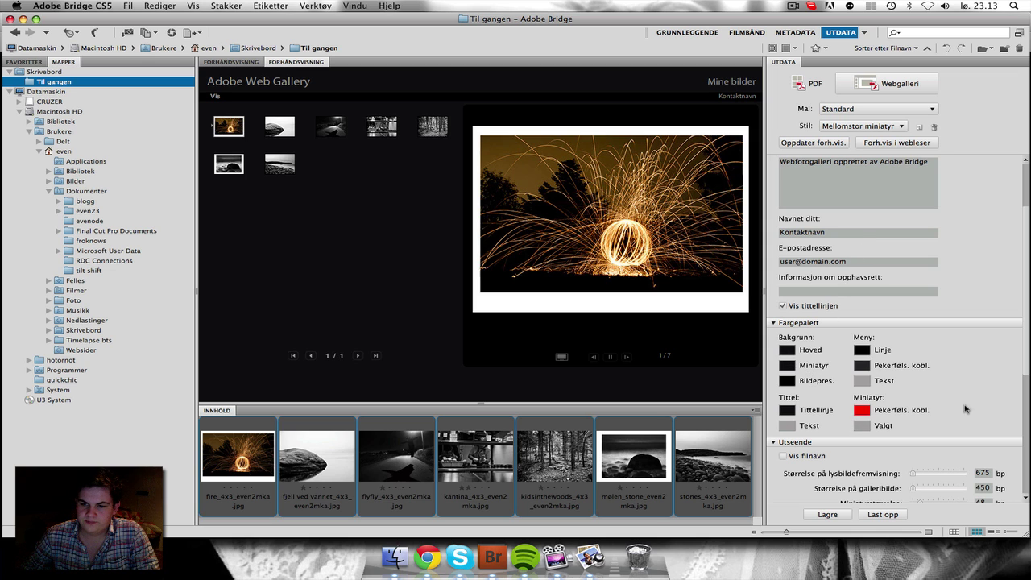
{"action": "left_click_drag", "start_coordinate": [1026, 376], "coordinate": [1026, 441]}
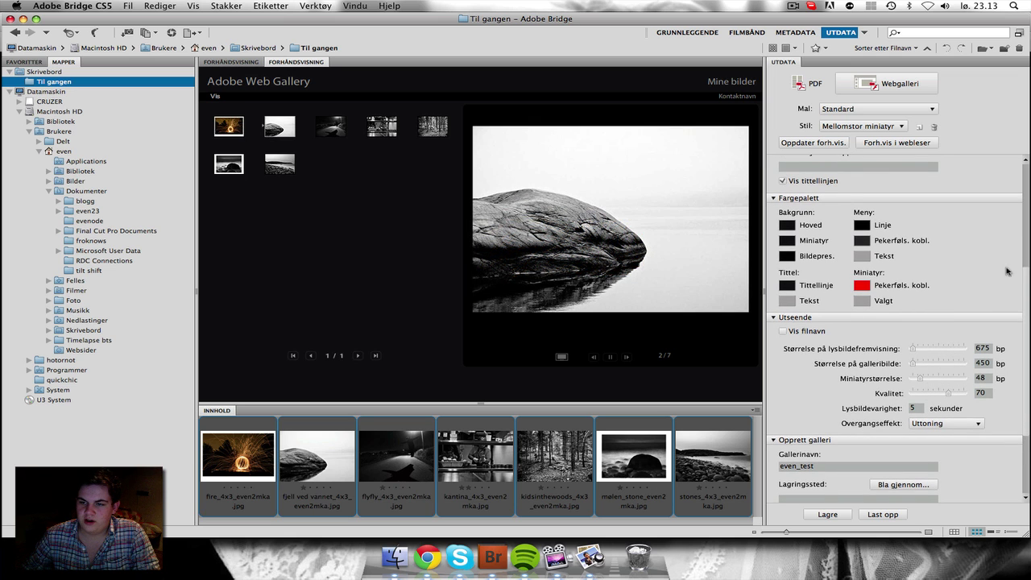
{"action": "left_click_drag", "start_coordinate": [1023, 246], "coordinate": [1028, 358]}
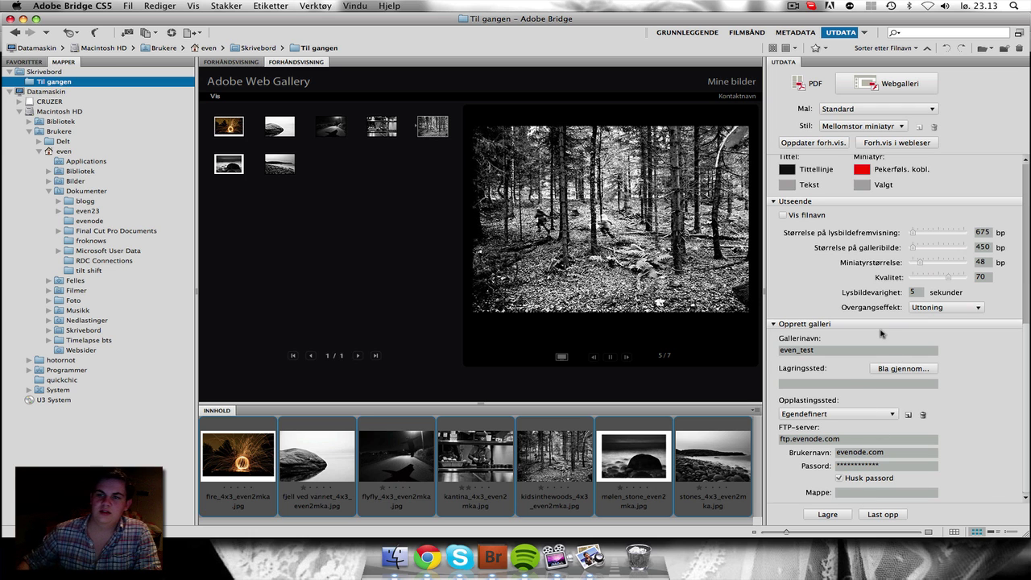
Step: Apply the Venstre filmstripe template, refresh, and view the rock, road, forest and mølen_stone photos
{"action": "left_click", "coordinate": [910, 108]}
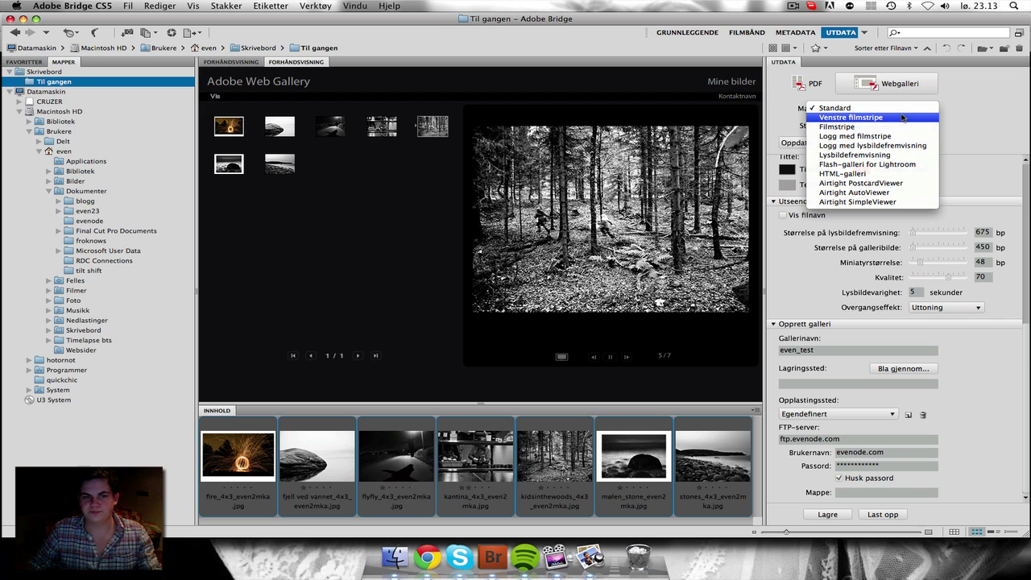
{"action": "left_click", "coordinate": [902, 118]}
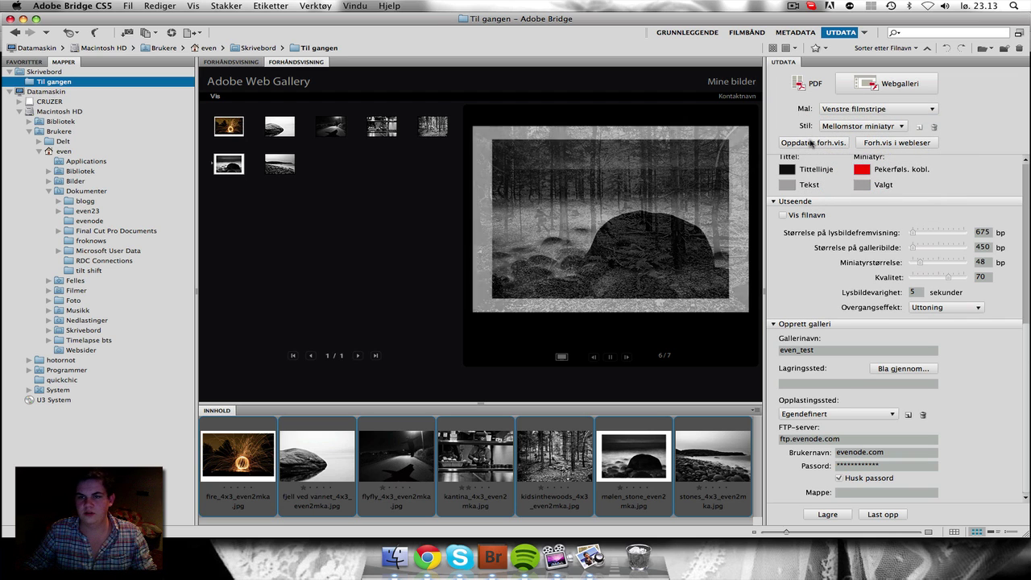
{"action": "left_click", "coordinate": [811, 141]}
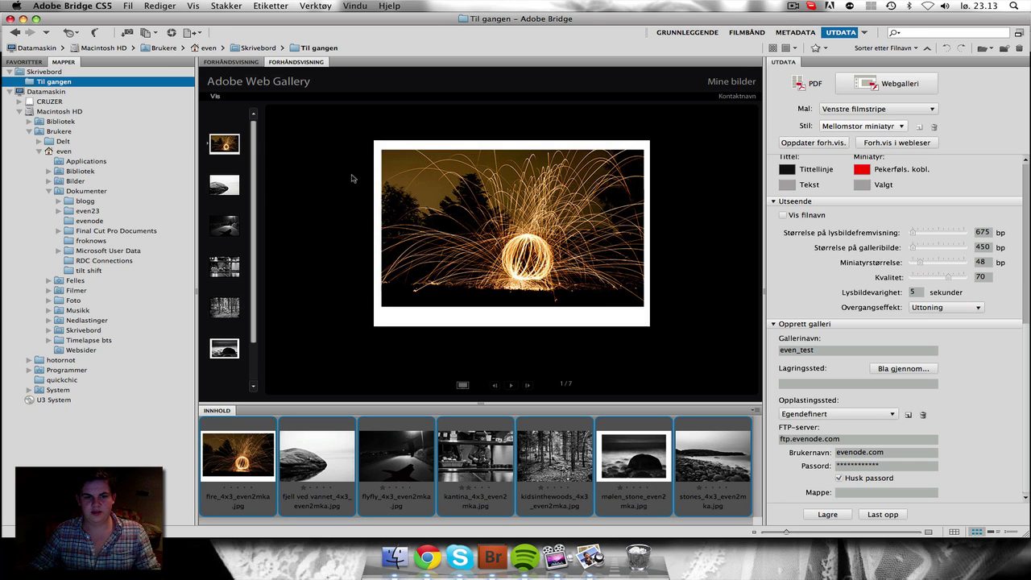
{"action": "left_click", "coordinate": [233, 192]}
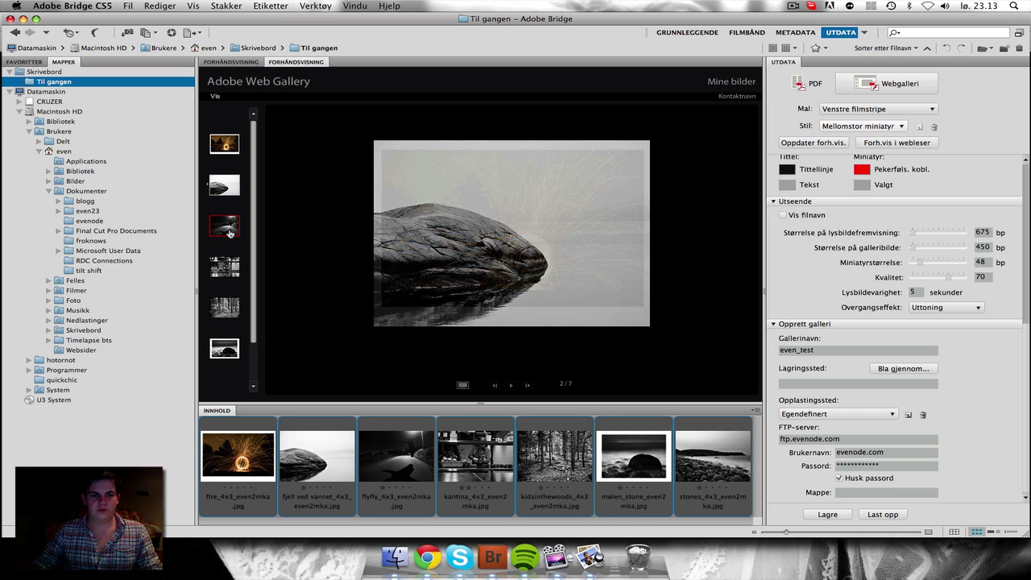
{"action": "left_click", "coordinate": [224, 226]}
{"action": "left_click", "coordinate": [224, 307]}
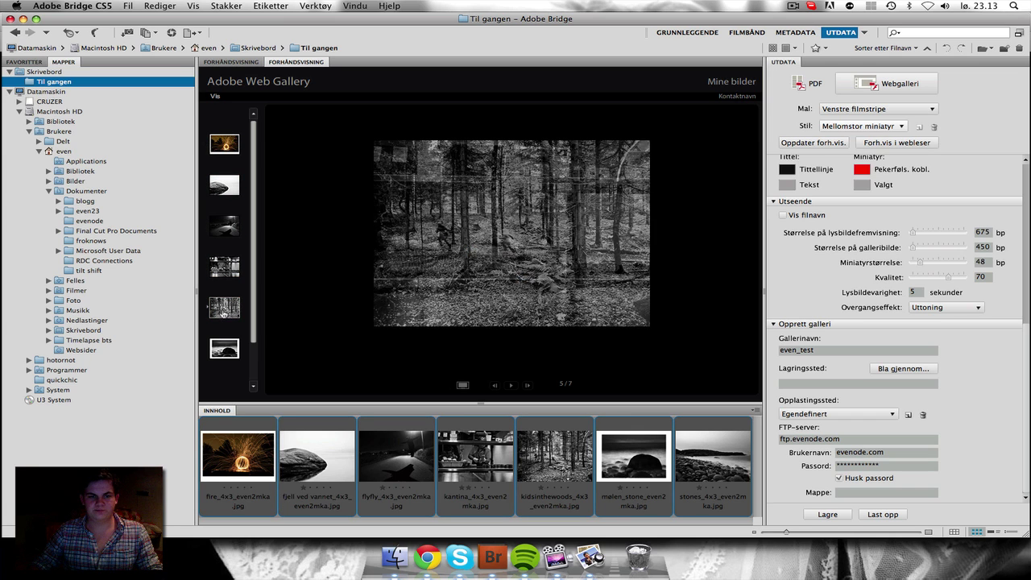
{"action": "left_click", "coordinate": [220, 348]}
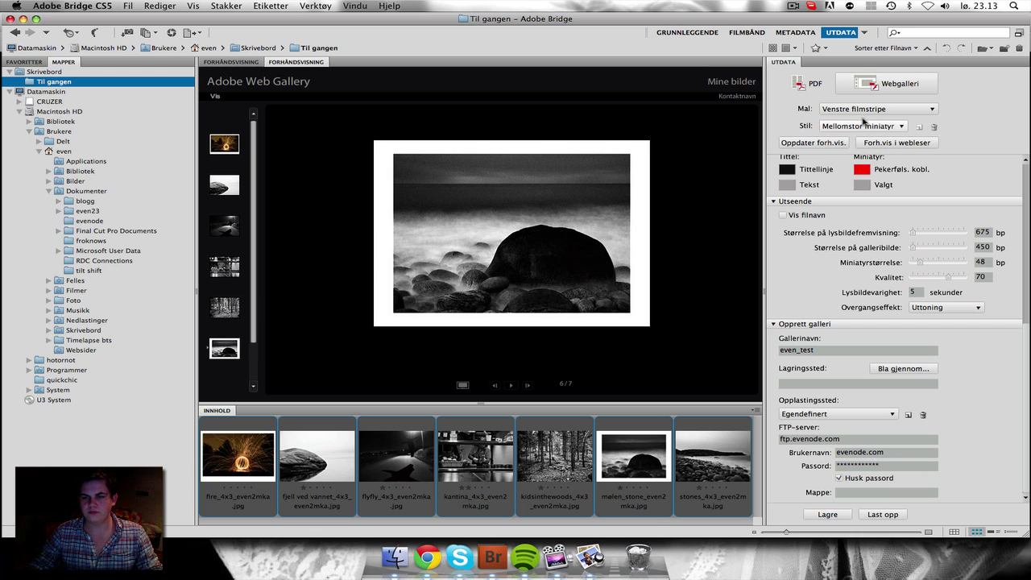
Step: Change the gallery style to Stor miniatyr for 96 px thumbnails
{"action": "left_click", "coordinate": [862, 126]}
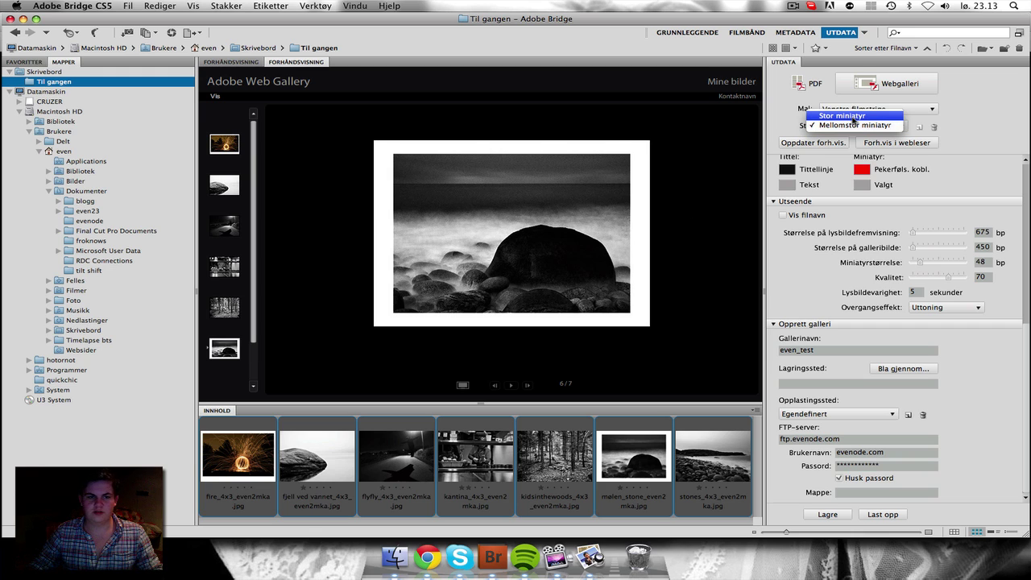
{"action": "left_click", "coordinate": [843, 118]}
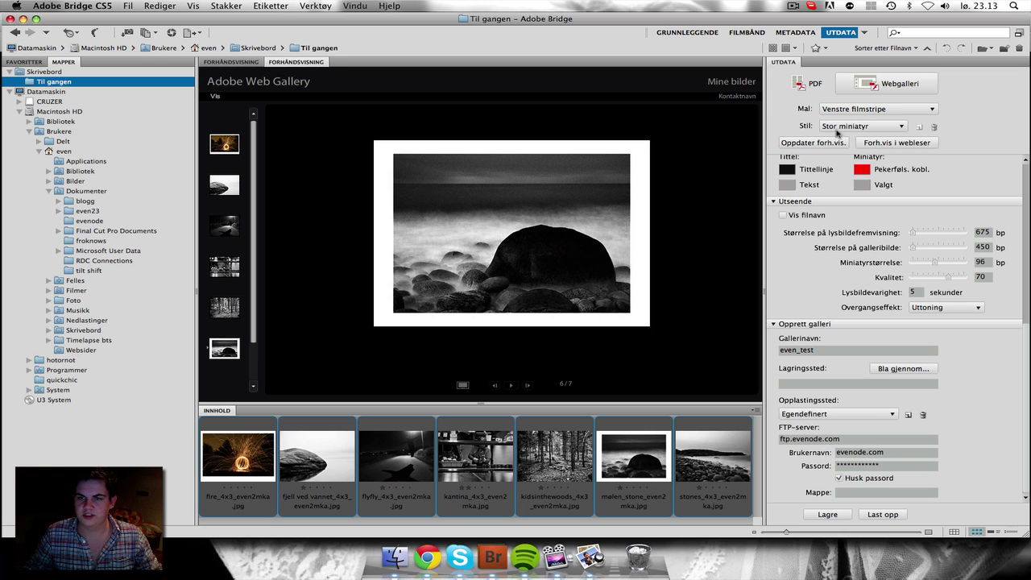
{"action": "left_click", "coordinate": [860, 111]}
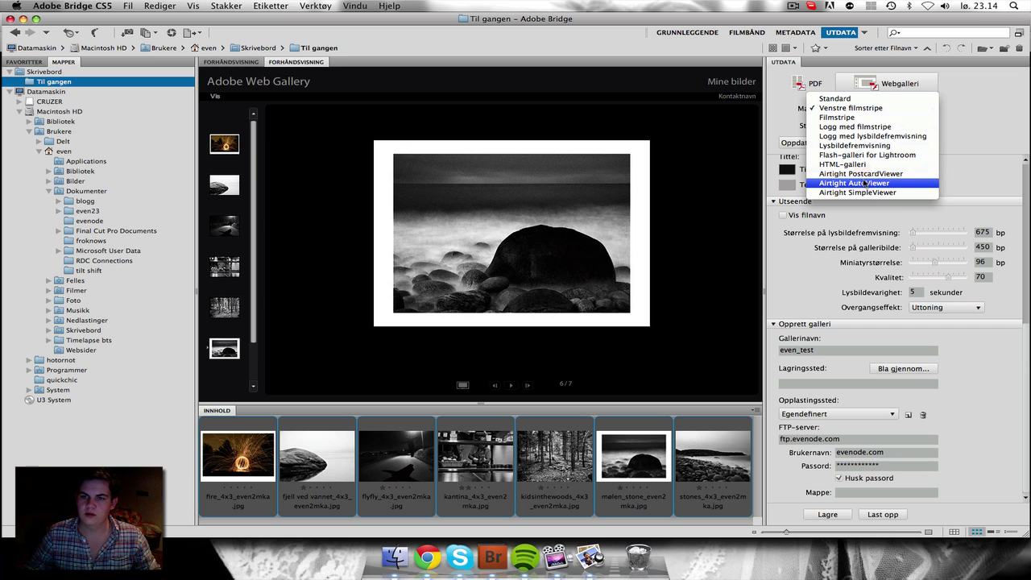
Step: Apply Airtight PostcardViewer, refresh, and zoom through the fire, rock and mølen stone postcards
{"action": "left_click", "coordinate": [871, 174]}
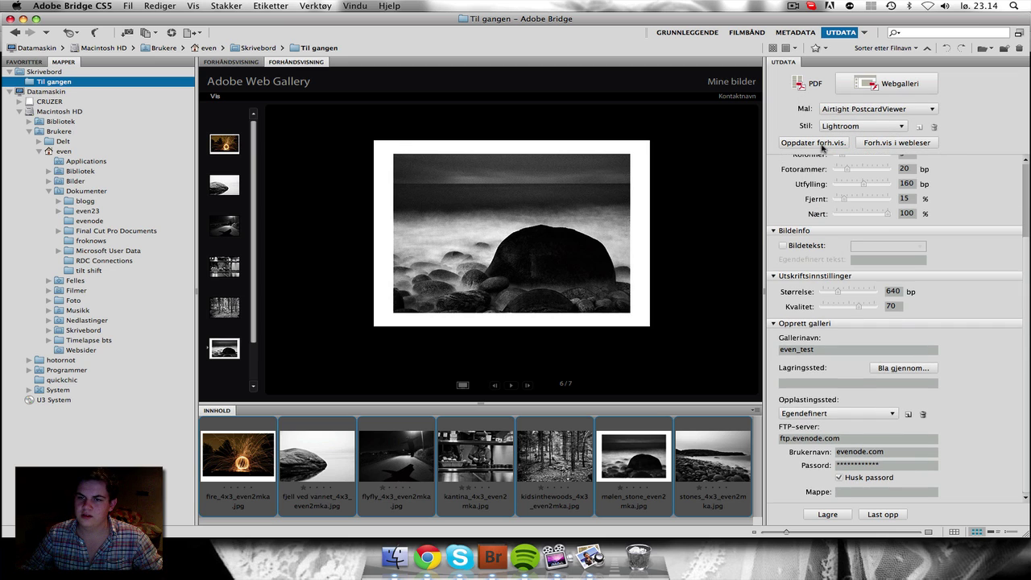
{"action": "left_click", "coordinate": [821, 143]}
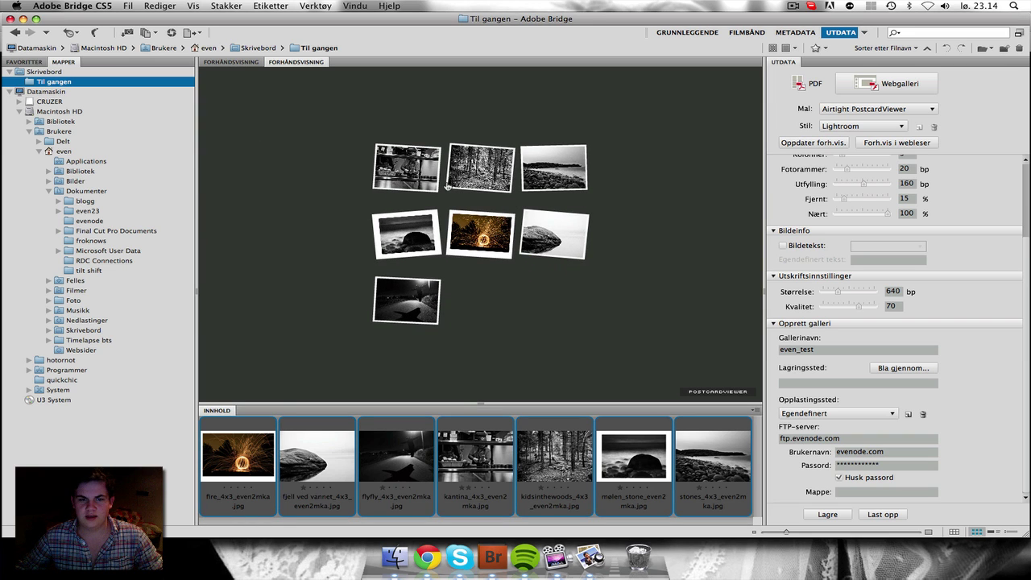
{"action": "left_click", "coordinate": [473, 230]}
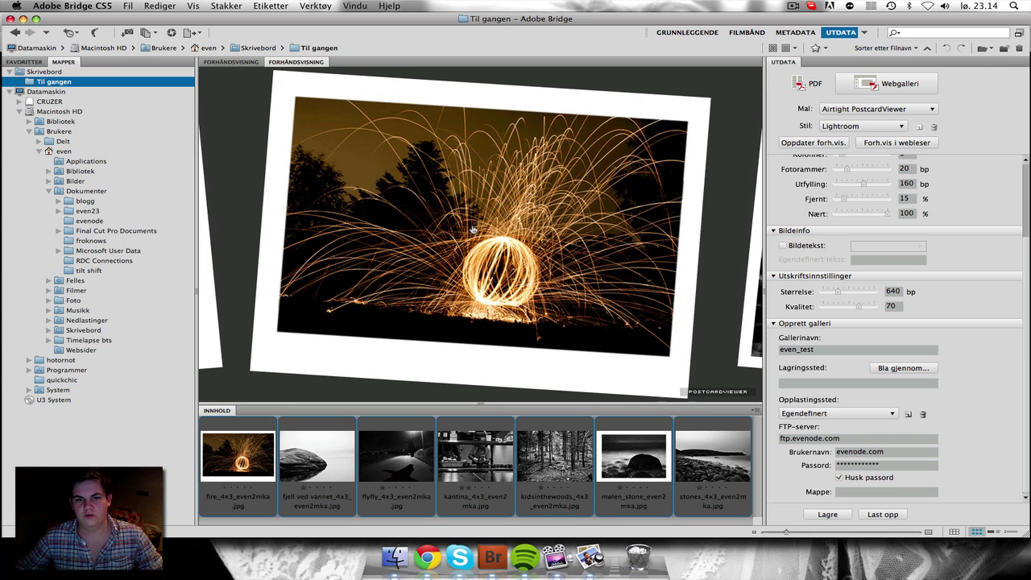
{"action": "left_click", "coordinate": [752, 268]}
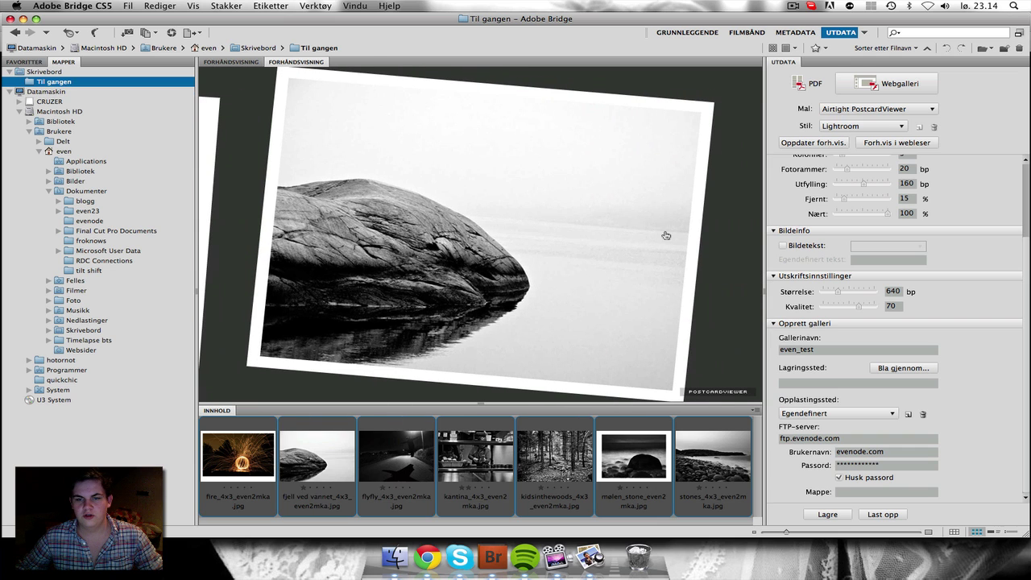
{"action": "left_click", "coordinate": [212, 186]}
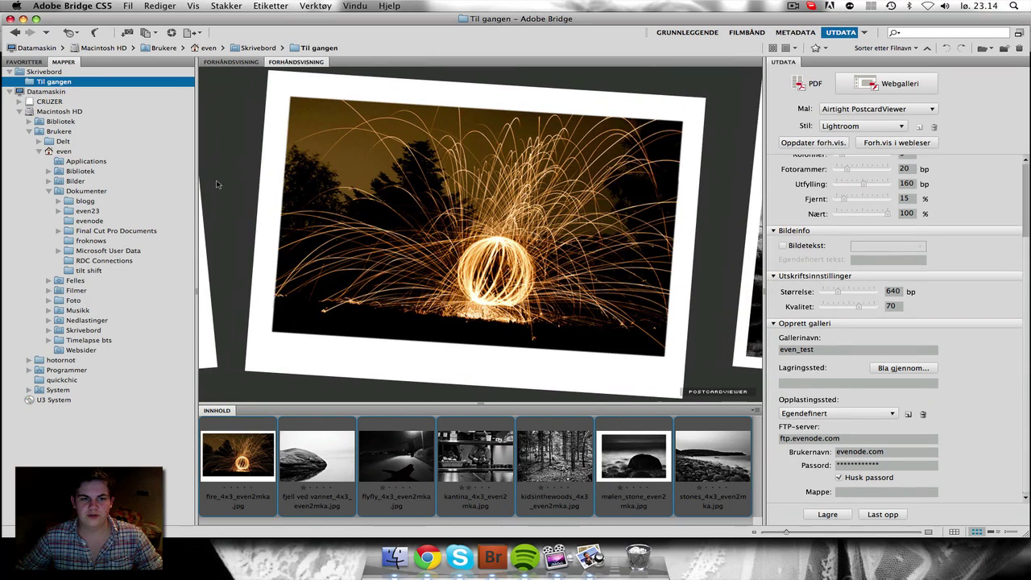
{"action": "left_click", "coordinate": [206, 208]}
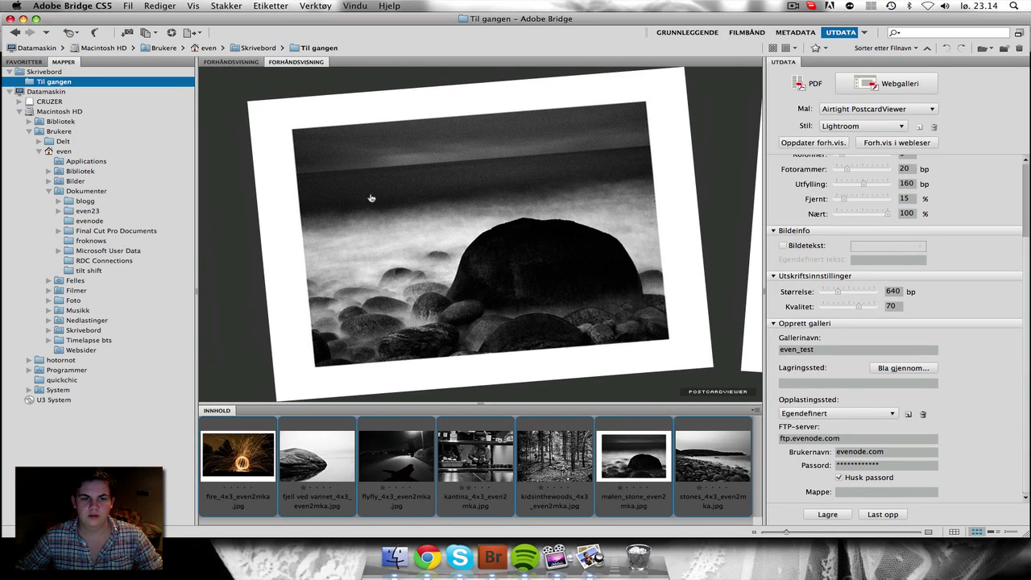
{"action": "left_click", "coordinate": [714, 184]}
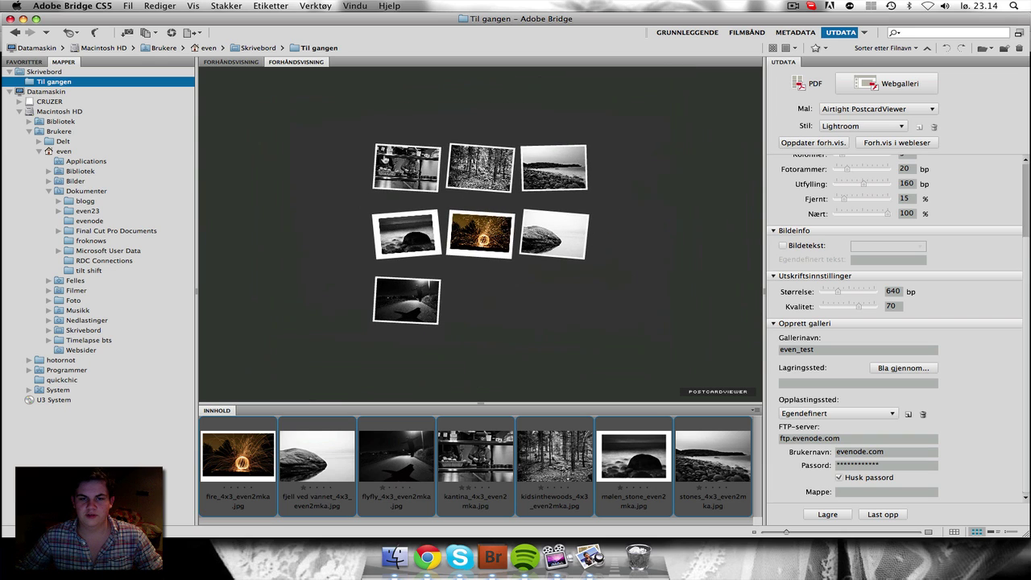
Step: Zoom in and out of the stones, kantina and forest postcards, then bring Bridge back
{"action": "left_click", "coordinate": [535, 167]}
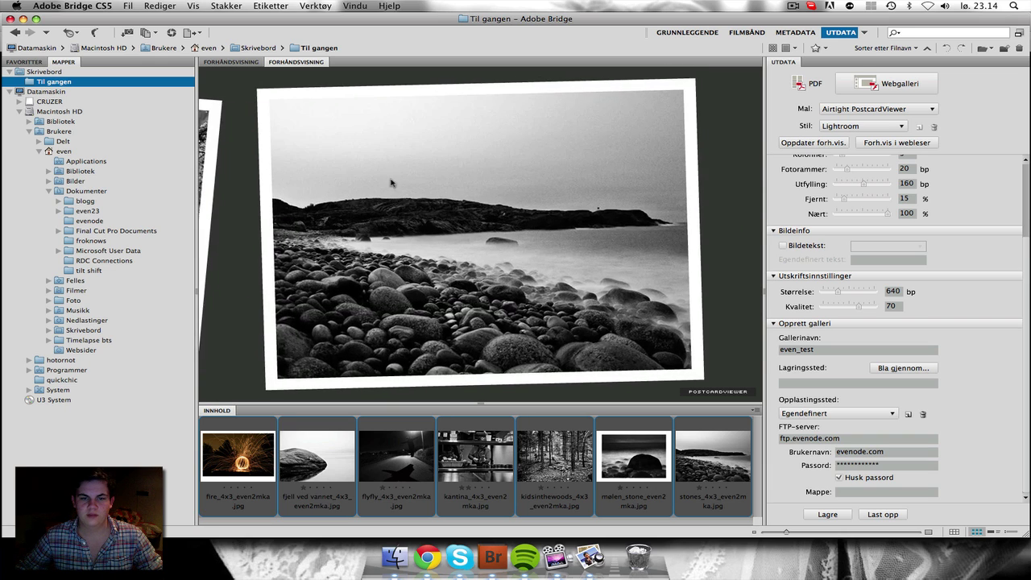
{"action": "left_click", "coordinate": [393, 183]}
{"action": "left_click", "coordinate": [430, 169]}
{"action": "left_click", "coordinate": [438, 169]}
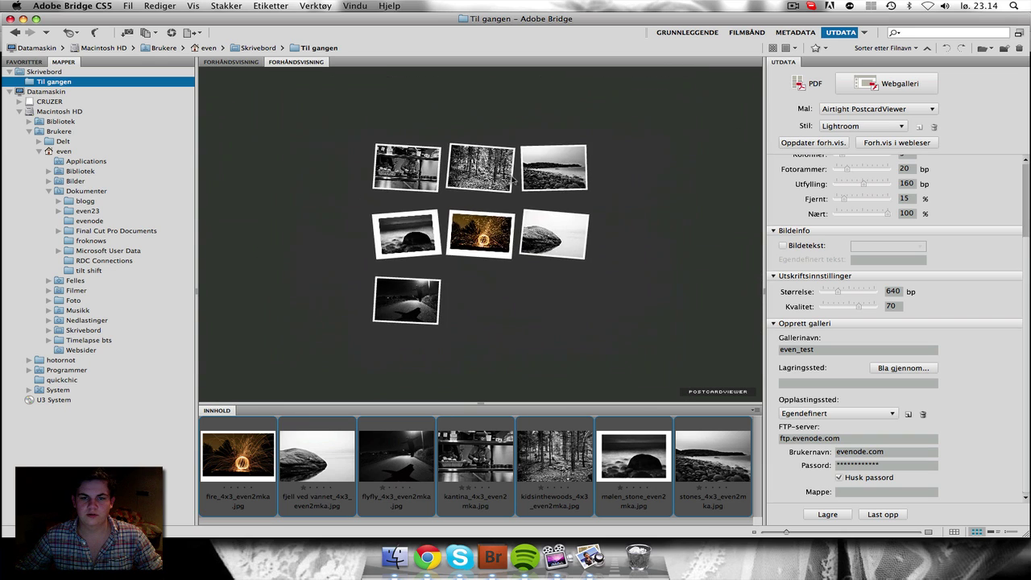
{"action": "left_click", "coordinate": [481, 167]}
{"action": "left_click", "coordinate": [499, 202]}
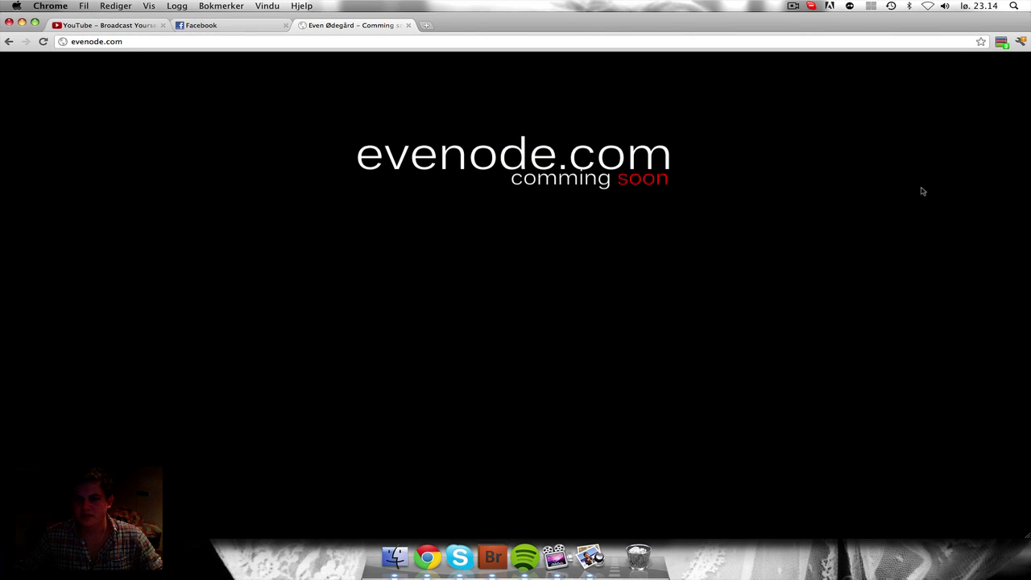
{"action": "left_click", "coordinate": [489, 554]}
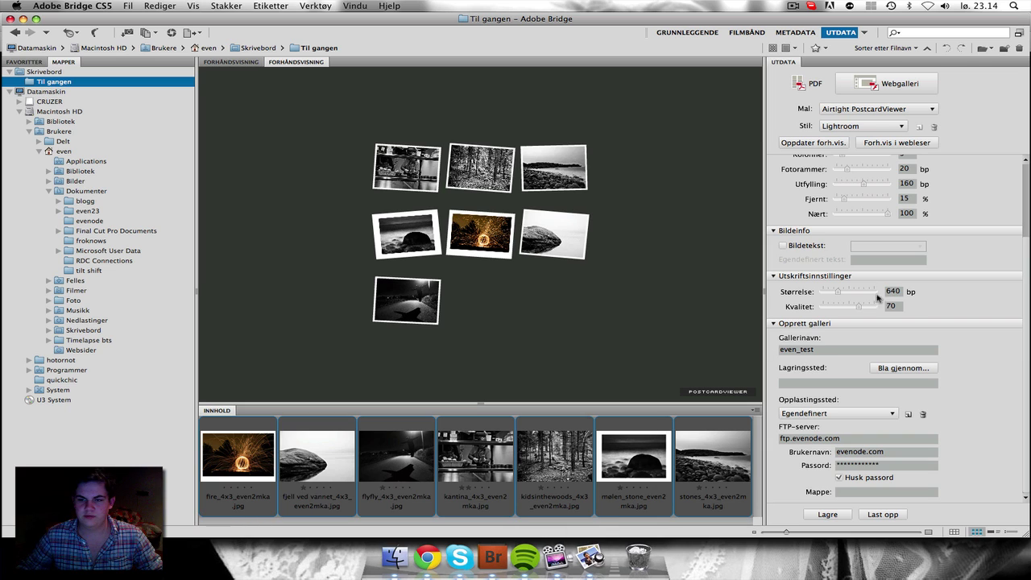
{"action": "scroll", "coordinate": [1026, 209], "scroll_direction": "up", "scroll_amount": 3}
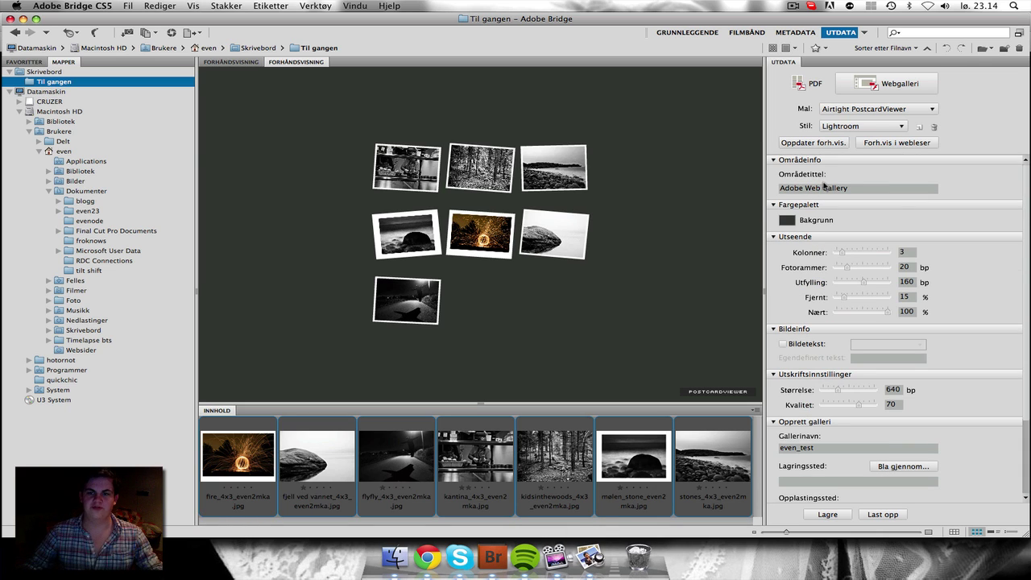
Step: Select the HTML-galleri template and refresh the preview
{"action": "left_click", "coordinate": [856, 110]}
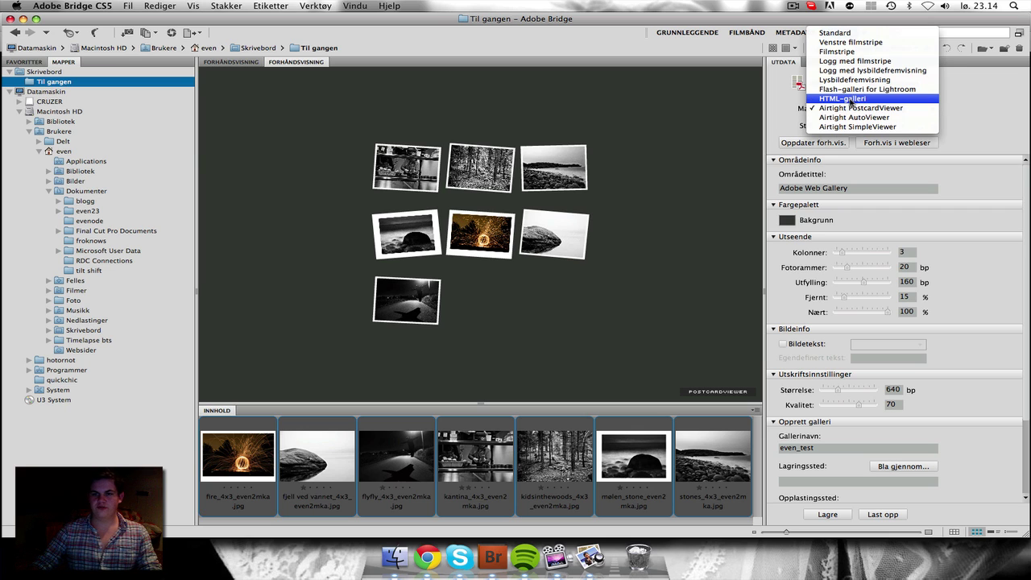
{"action": "left_click", "coordinate": [842, 98]}
{"action": "left_click", "coordinate": [810, 145]}
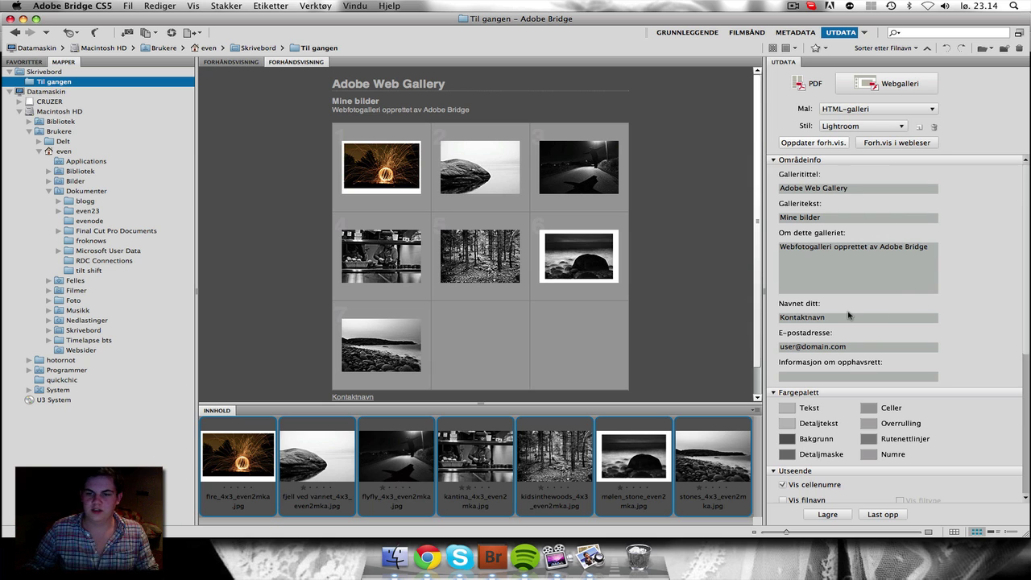
Step: Title the gallery 'Test gallery' and fill in the subtitle text
{"action": "left_click", "coordinate": [879, 191]}
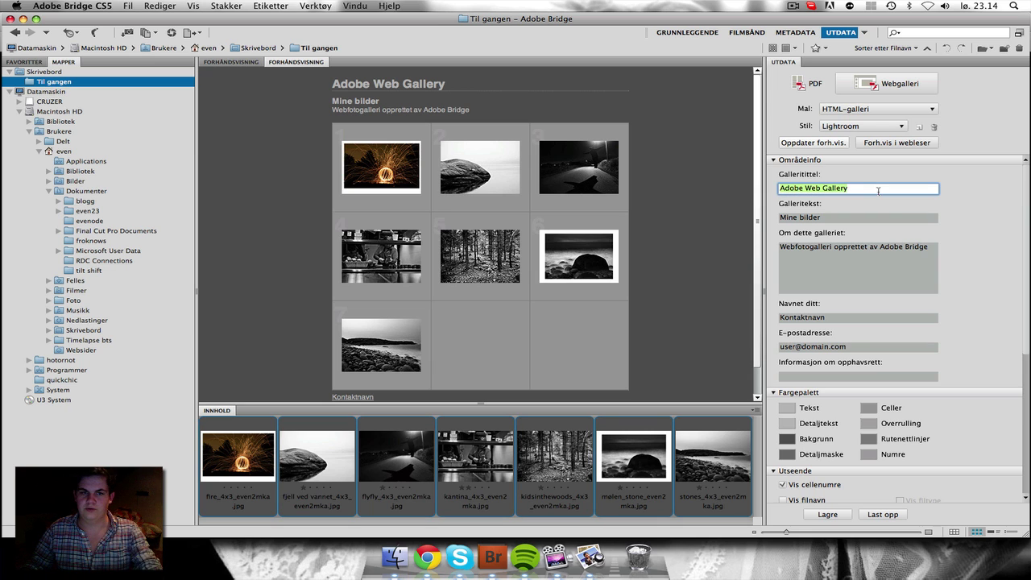
{"action": "key", "text": "BackSpace"}
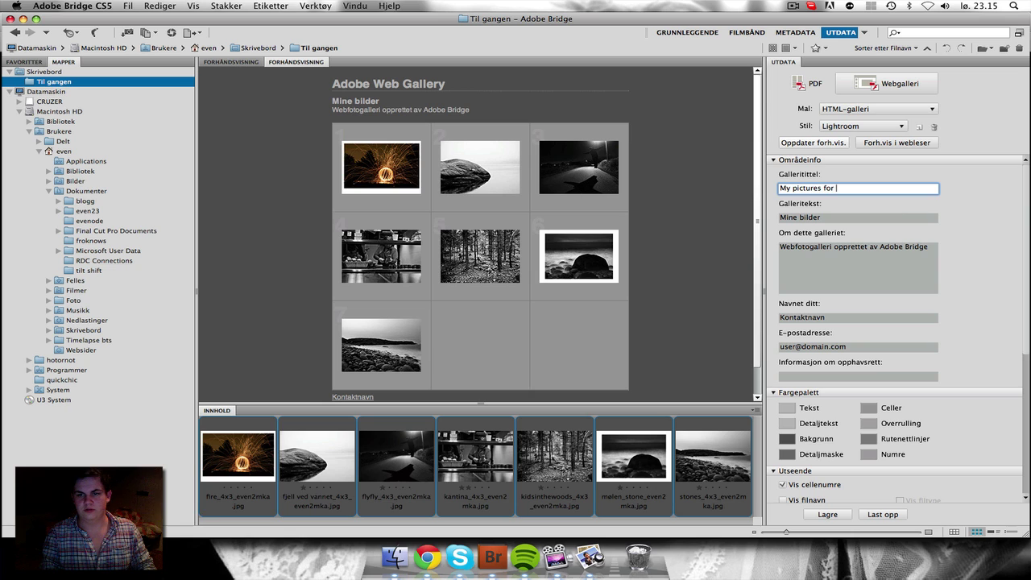
{"action": "type", "text": "My pictures for this"}
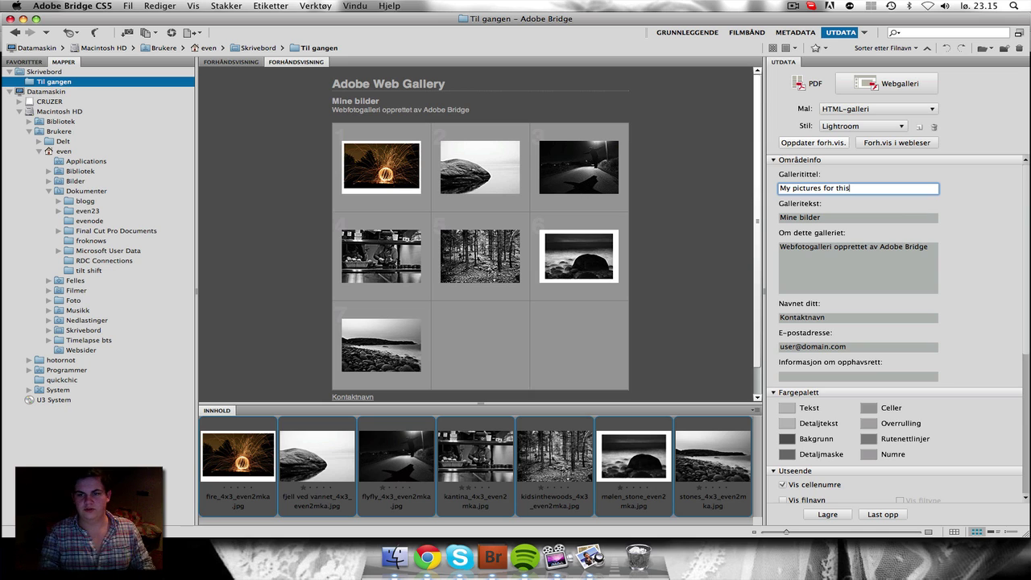
{"action": "key", "text": "BackSpace"}
{"action": "key", "text": "BackSpace"}
{"action": "key", "text": "BackSpace"}
{"action": "key", "text": "BackSpace"}
{"action": "key", "text": "BackSpace"}
{"action": "key", "text": "BackSpace"}
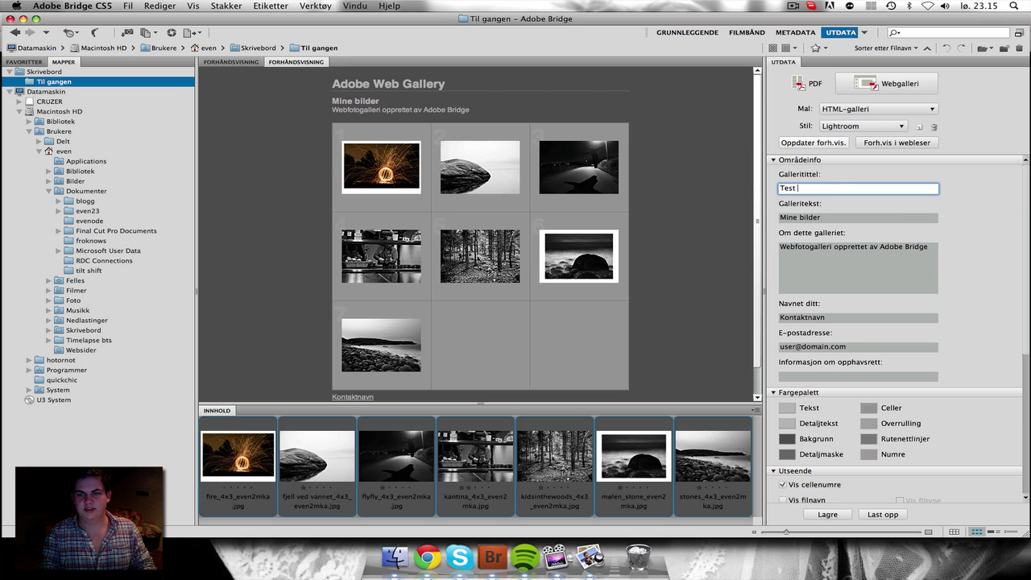
{"action": "type", "text": "Test gallery"}
{"action": "key", "text": "Tab"}
{"action": "type", "text": "S"}
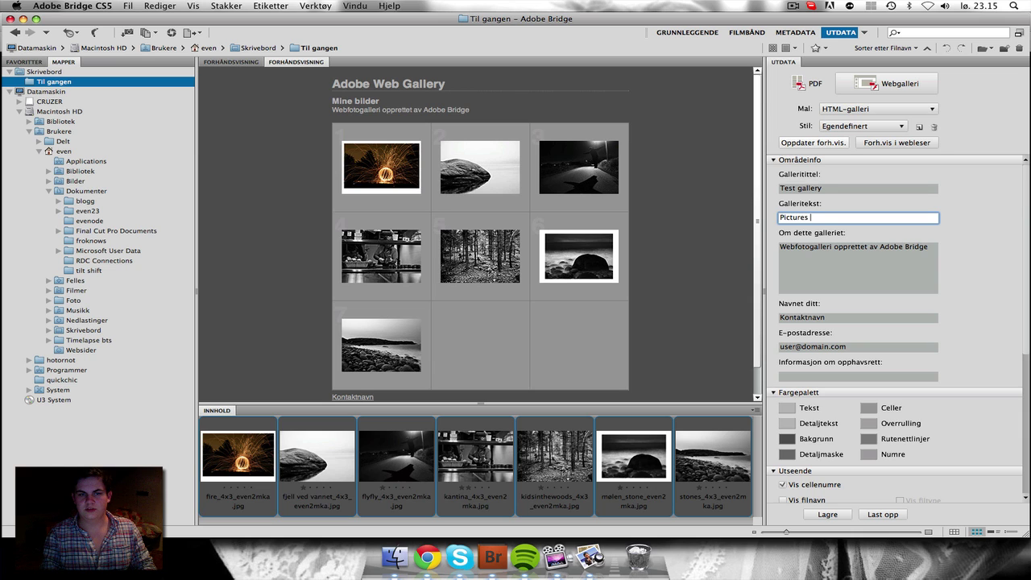
Step: Enter the gallery description, the author's name, their e-mail address and an all-rights-reserved copyright
{"action": "key", "text": "Tab"}
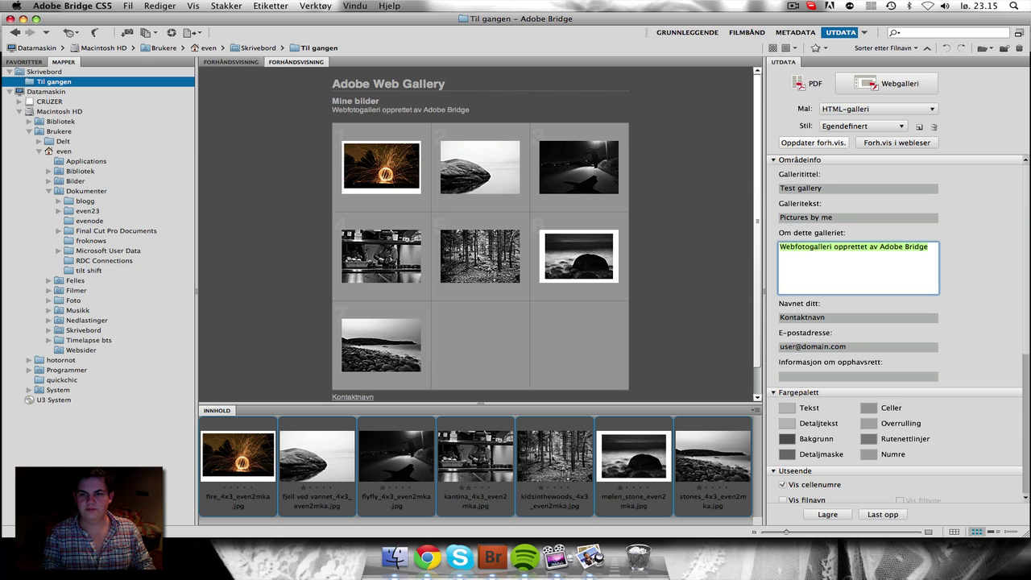
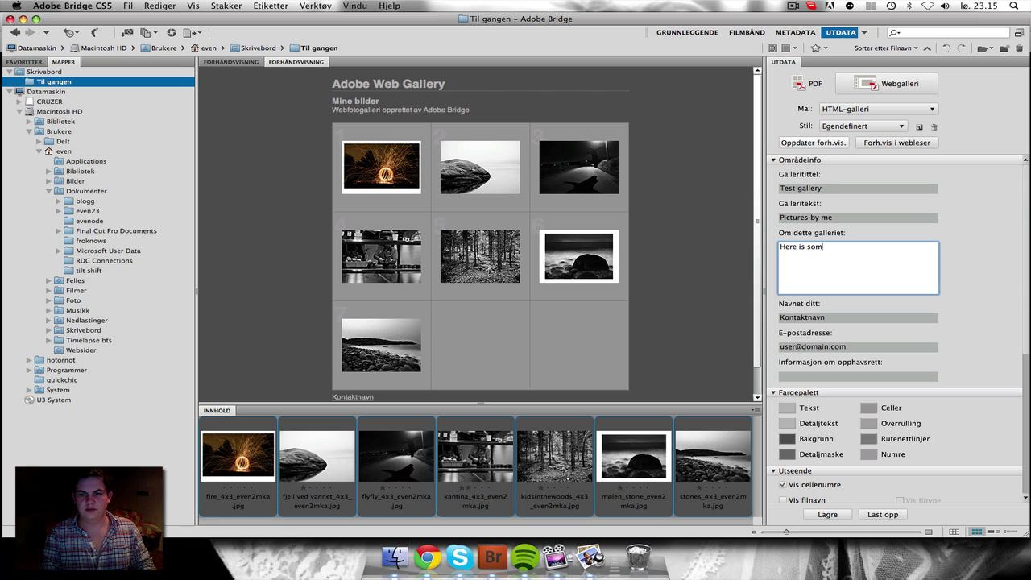
{"action": "key", "text": "BackSpace"}
{"action": "key", "text": "BackSpace"}
{"action": "key", "text": "BackSpace"}
{"action": "key", "text": "BackSpace"}
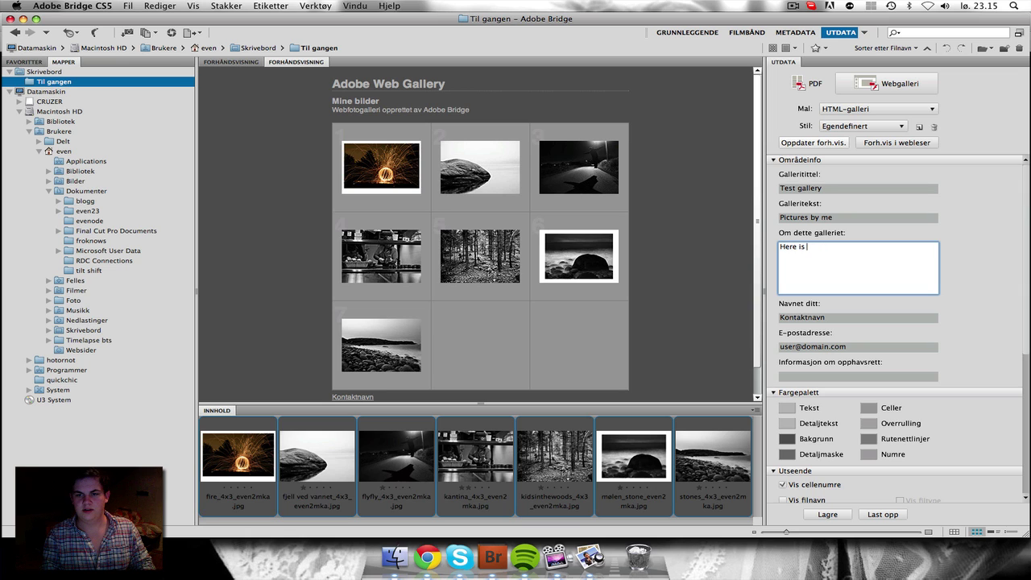
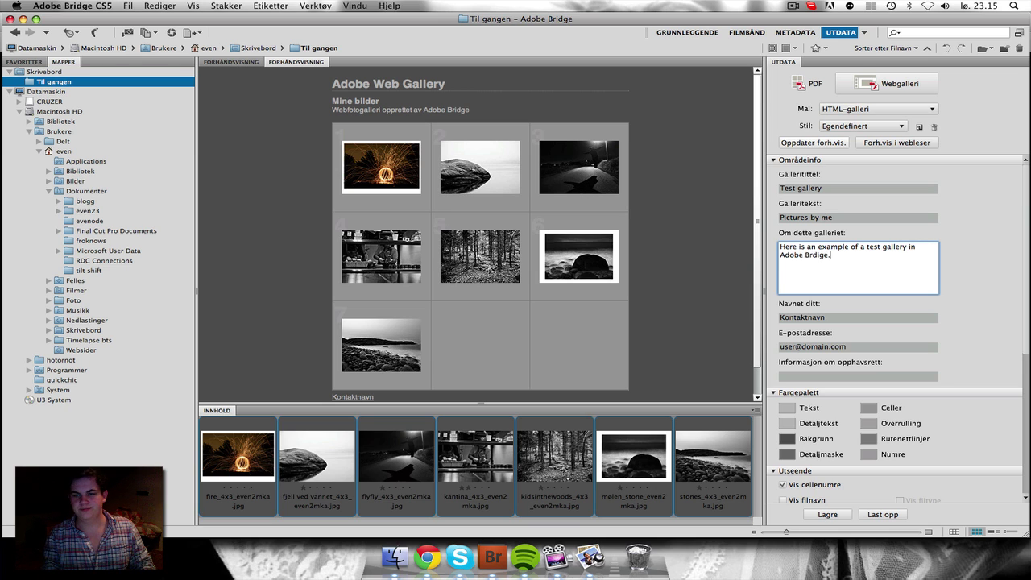
{"action": "key", "text": "Tab"}
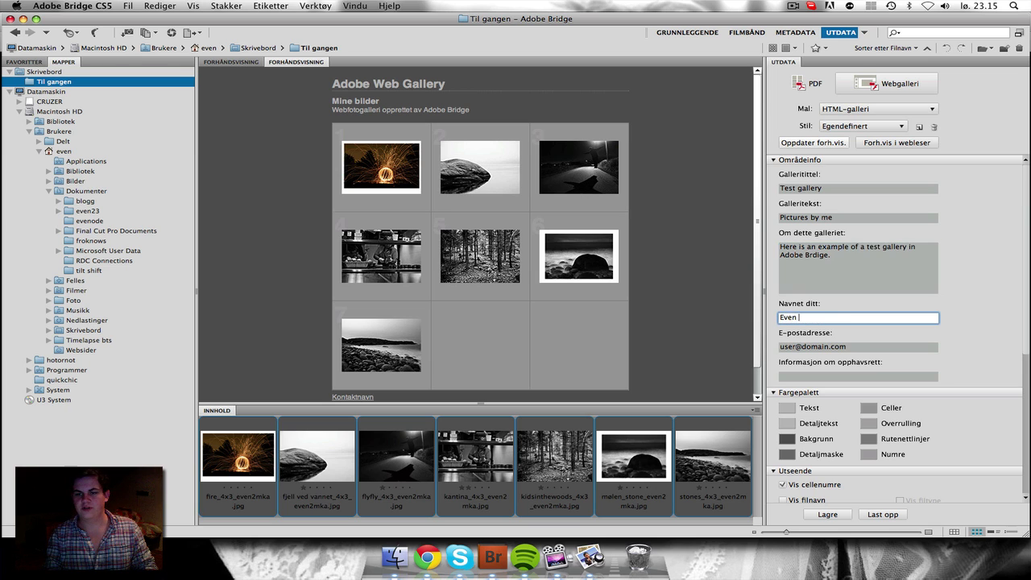
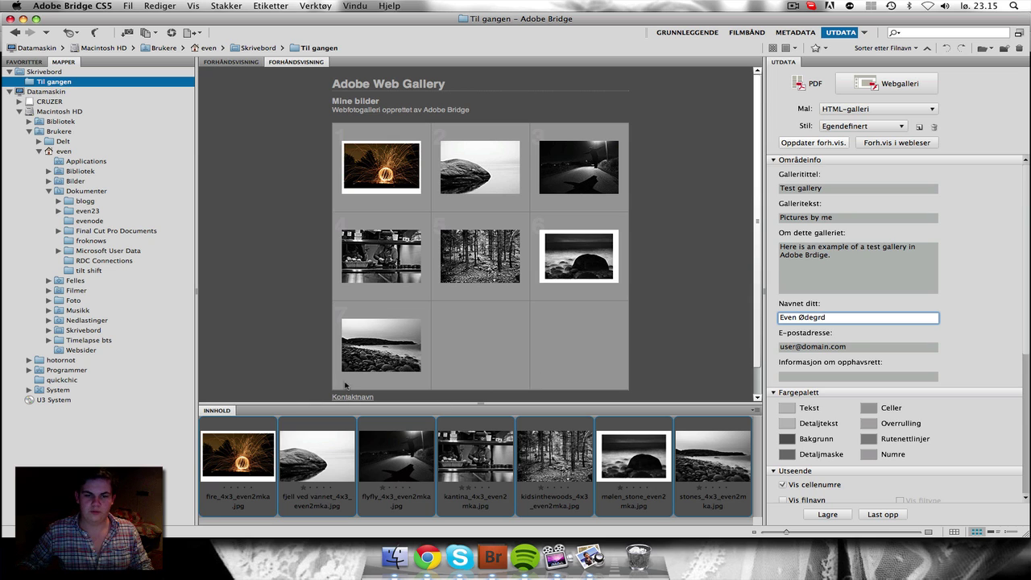
{"action": "key", "text": "Tab"}
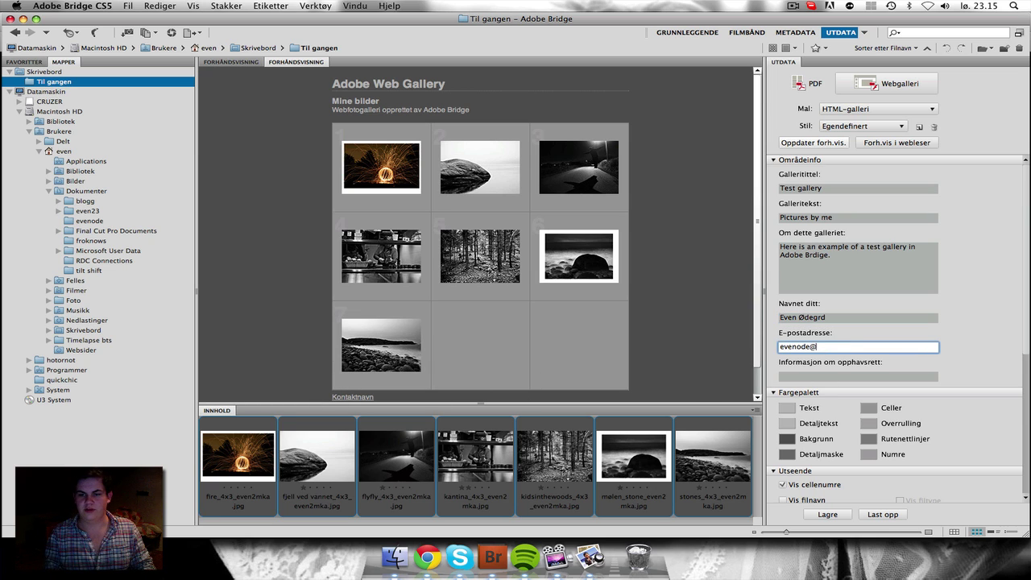
{"action": "key", "text": "Tab"}
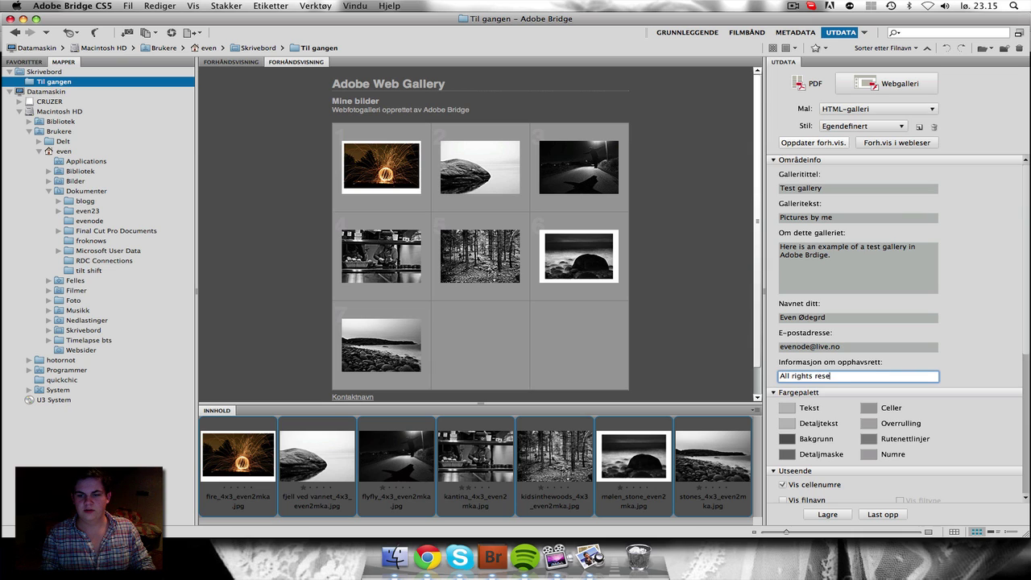
{"action": "key", "text": "Return"}
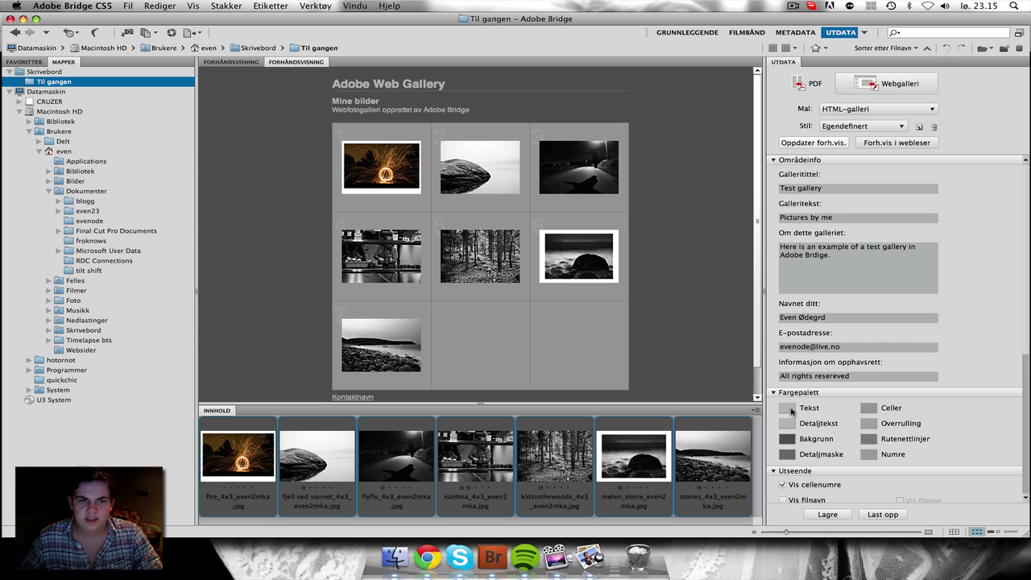
Step: Refresh the gallery preview and open the fire photo at the 300 px size
{"action": "left_click", "coordinate": [810, 143]}
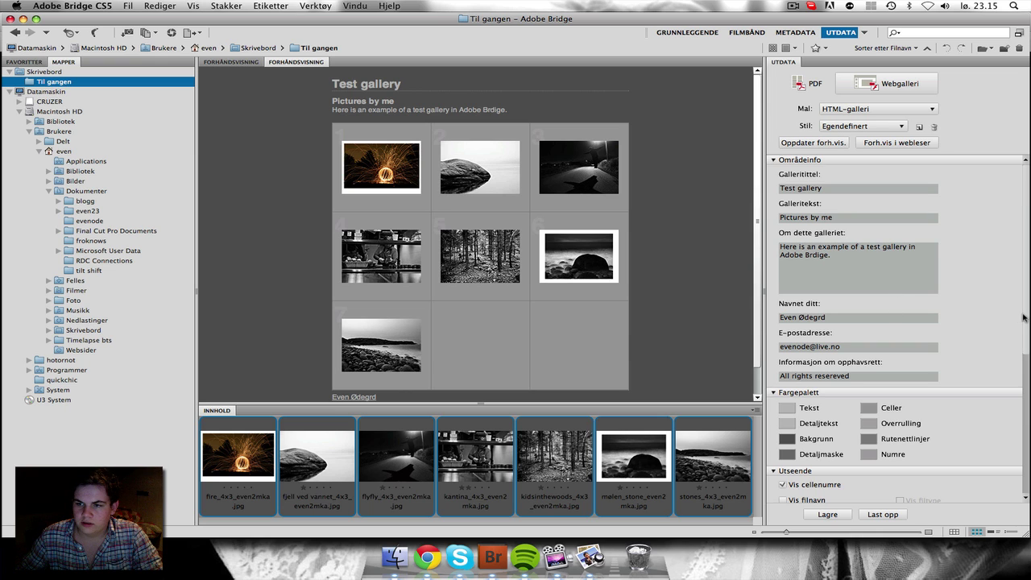
{"action": "scroll", "coordinate": [1025, 328], "scroll_direction": "down", "scroll_amount": 1}
{"action": "scroll", "coordinate": [1026, 328], "scroll_direction": "down", "scroll_amount": 5}
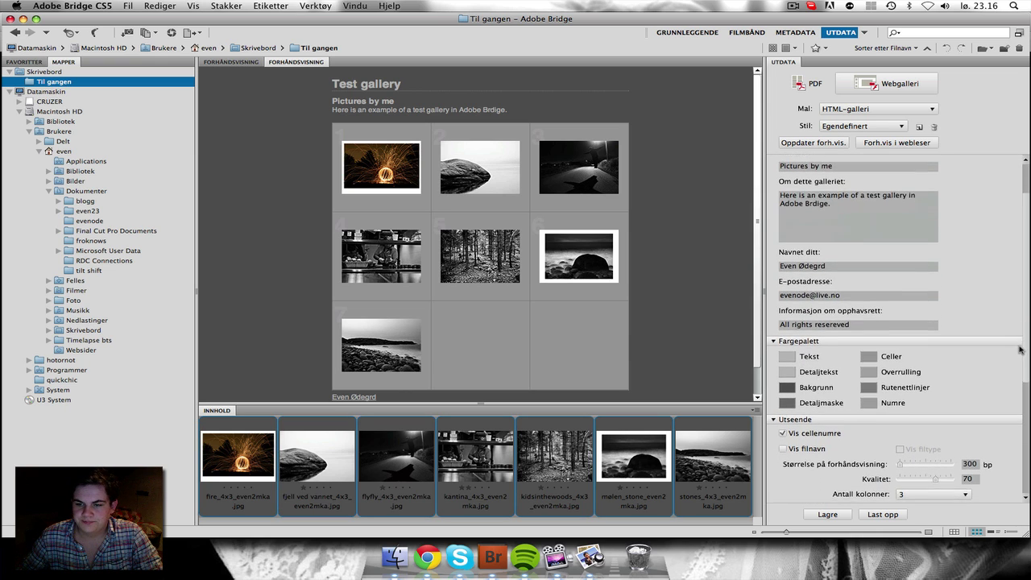
{"action": "scroll", "coordinate": [1016, 364], "scroll_direction": "down", "scroll_amount": 2}
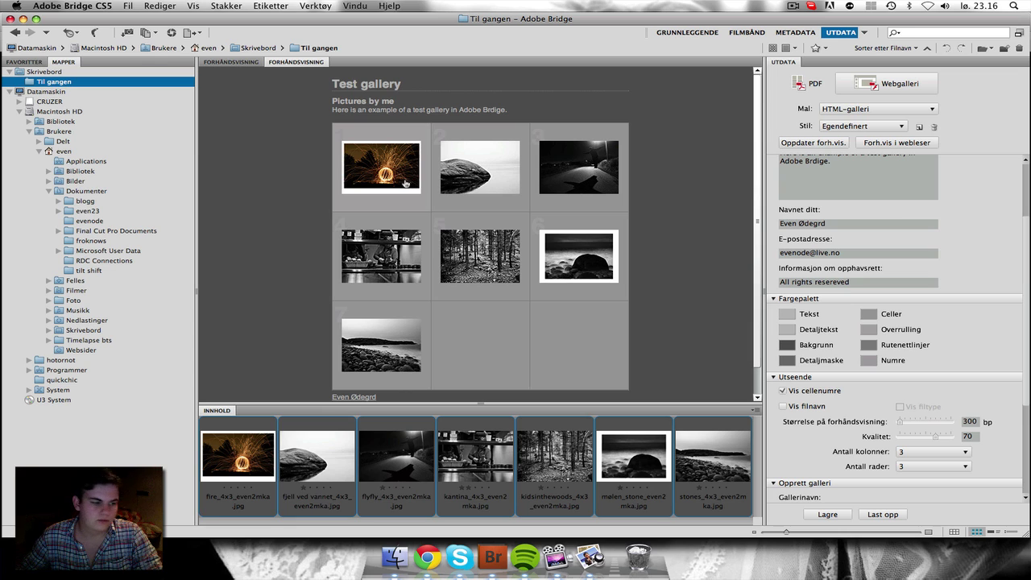
{"action": "left_click", "coordinate": [405, 184]}
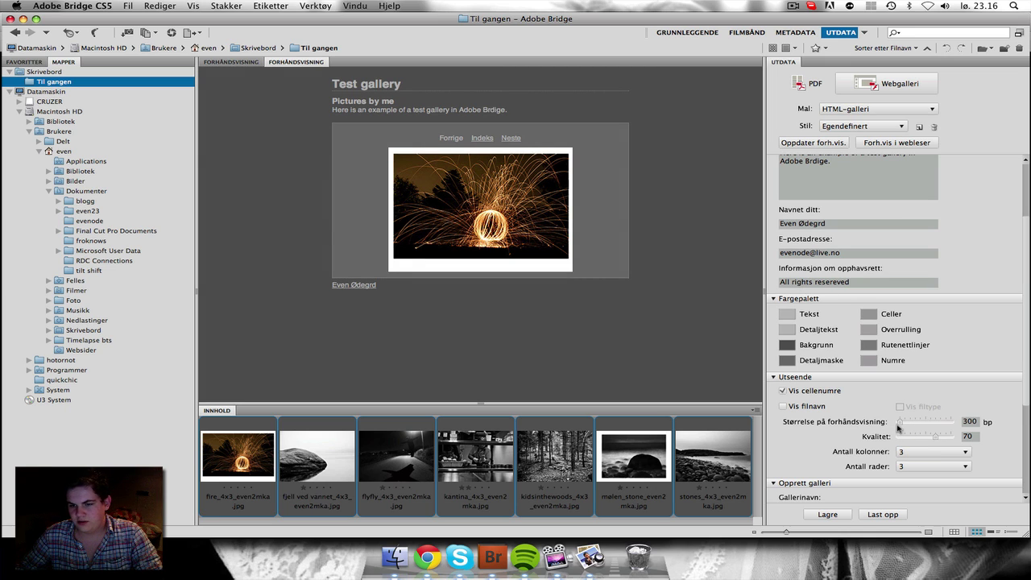
Step: Set the large image size to 801 px, refresh, and view the fire photo larger
{"action": "left_click_drag", "start_coordinate": [901, 427], "coordinate": [921, 425]}
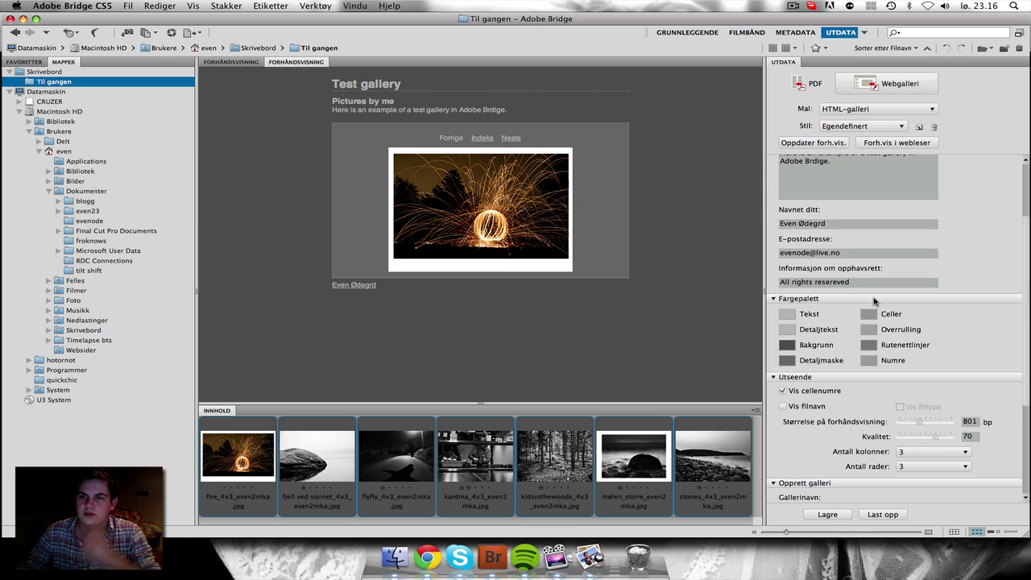
{"action": "left_click", "coordinate": [840, 143]}
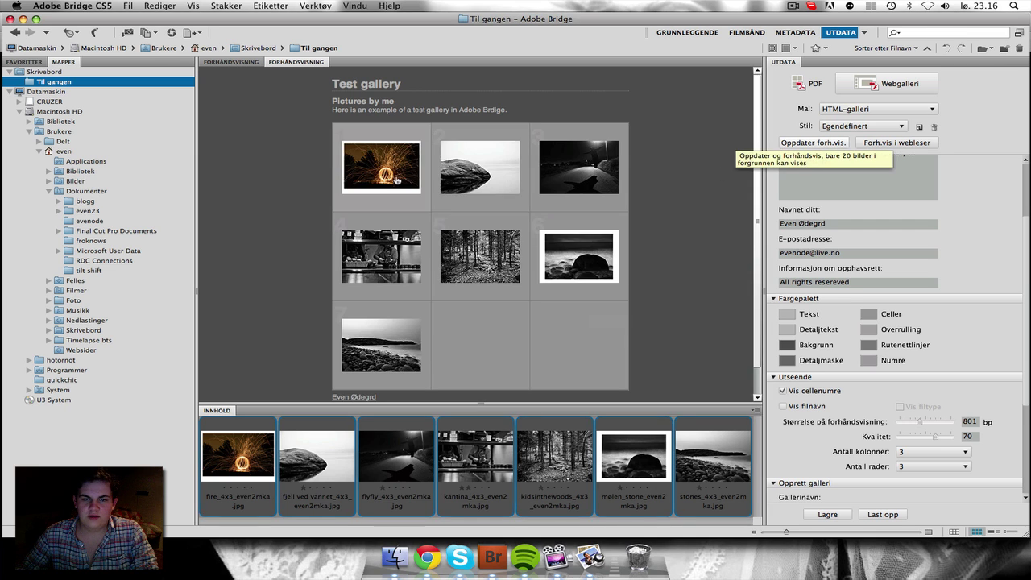
{"action": "left_click", "coordinate": [417, 180]}
{"action": "scroll", "coordinate": [437, 179], "scroll_direction": "down", "scroll_amount": 4}
{"action": "scroll", "coordinate": [441, 180], "scroll_direction": "up", "scroll_amount": 4}
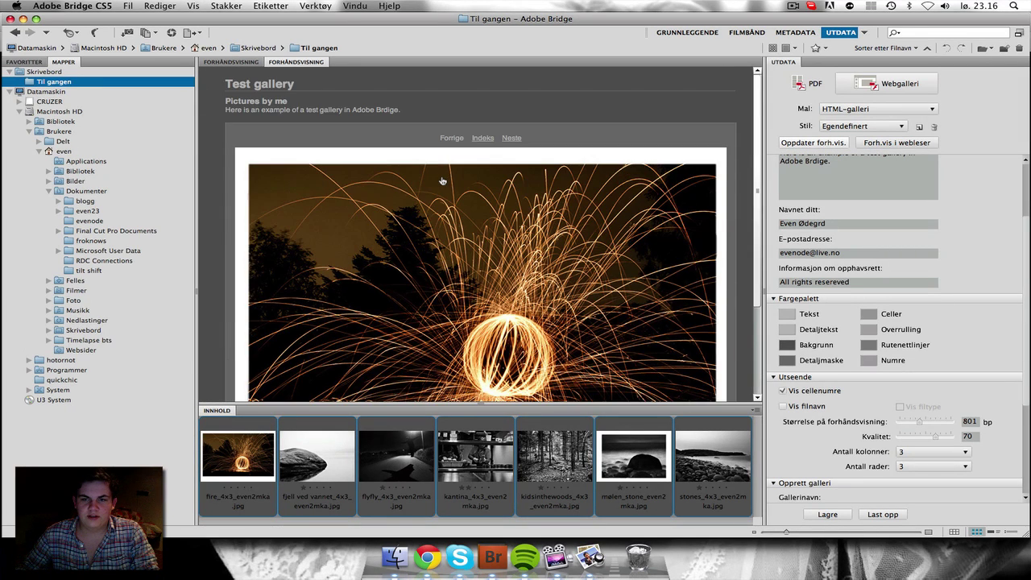
{"action": "scroll", "coordinate": [441, 180], "scroll_direction": "down", "scroll_amount": 2}
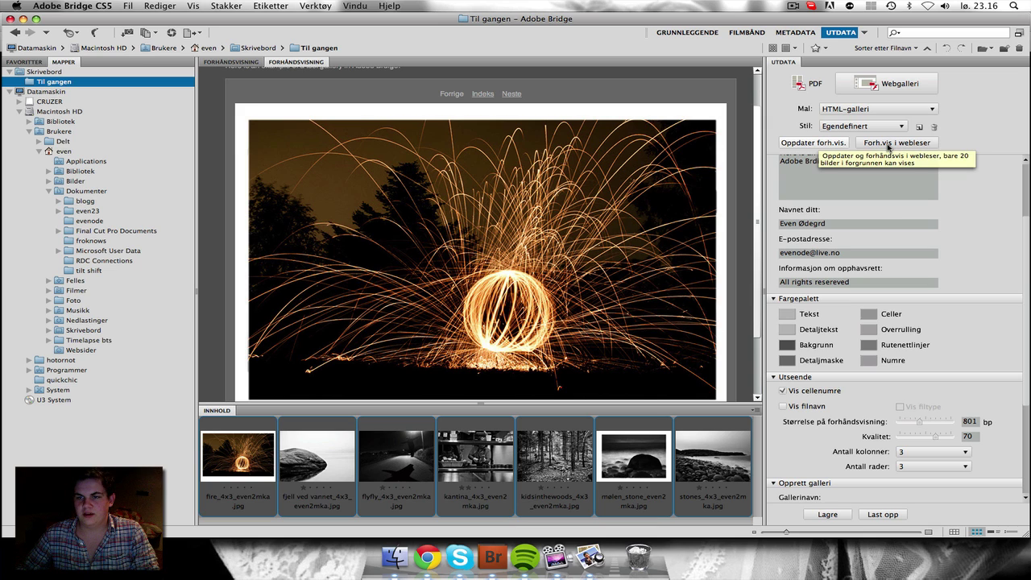
Step: Open the gallery in Chrome, page from the fire photo through all images, then return to Indeks and Bridge
{"action": "left_click", "coordinate": [888, 143]}
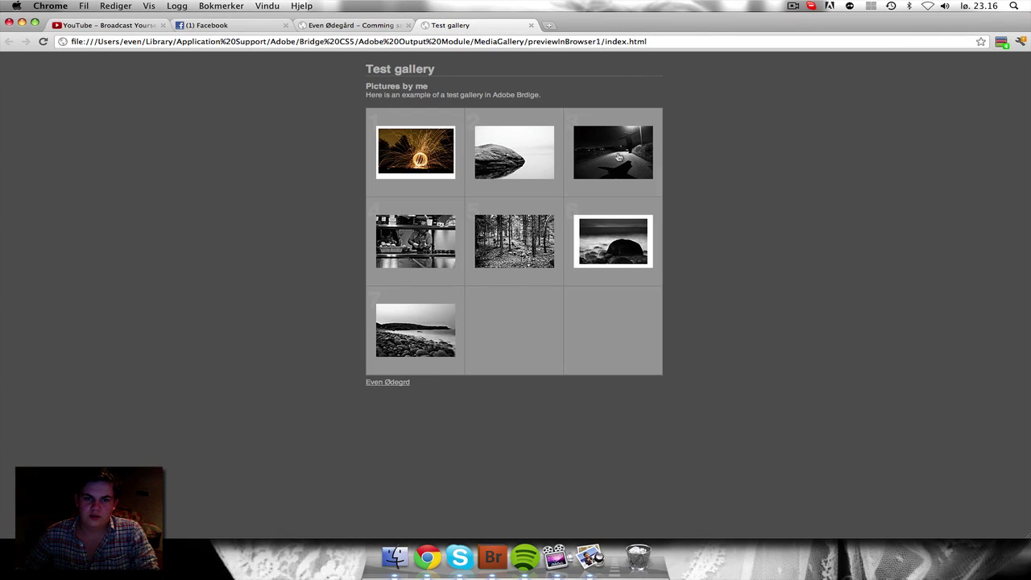
{"action": "left_click", "coordinate": [411, 155]}
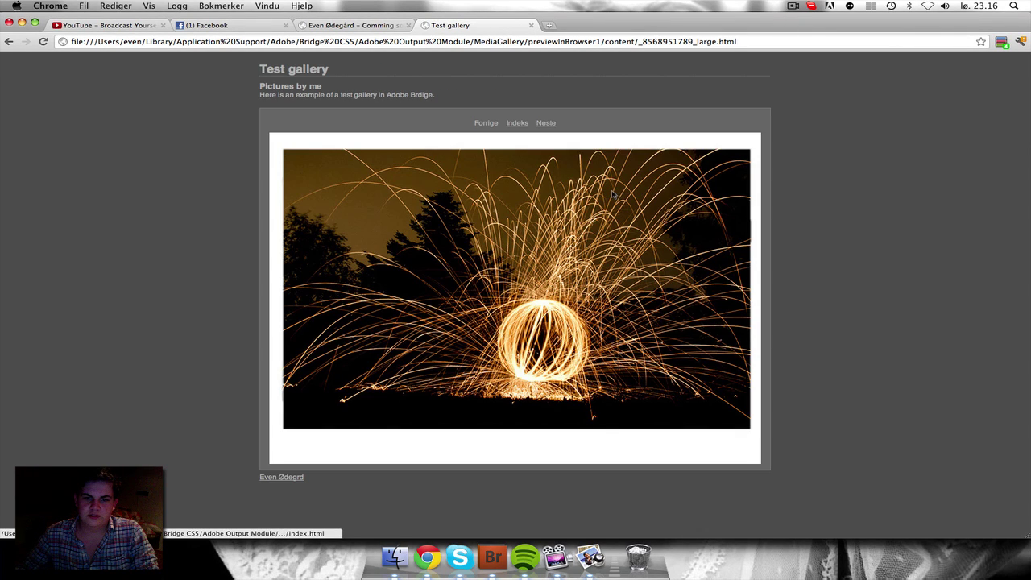
{"action": "left_click", "coordinate": [547, 122]}
{"action": "left_click", "coordinate": [547, 122]}
{"action": "left_click", "coordinate": [550, 125]}
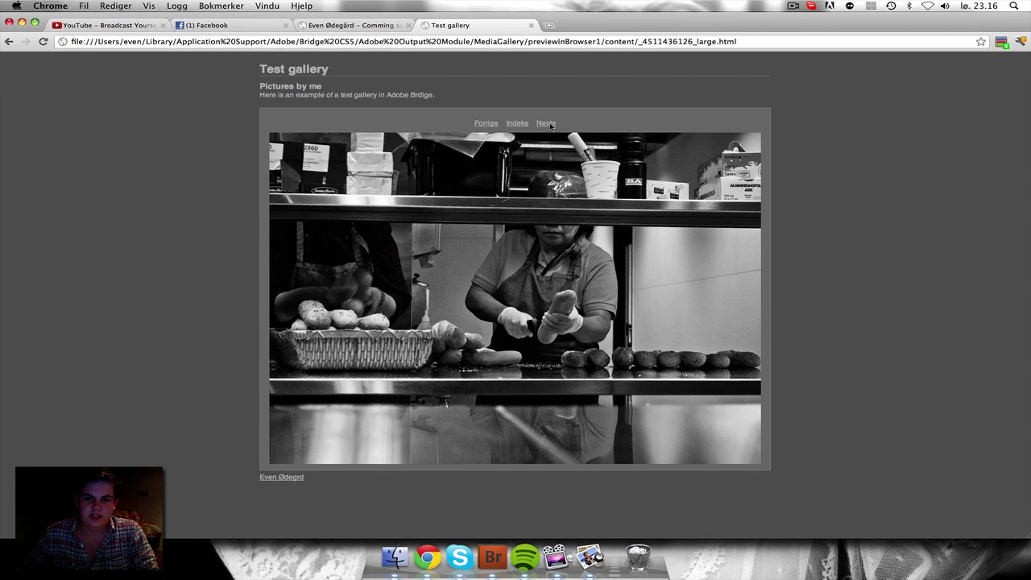
{"action": "left_click", "coordinate": [550, 124]}
{"action": "left_click", "coordinate": [551, 125]}
{"action": "left_click", "coordinate": [551, 125]}
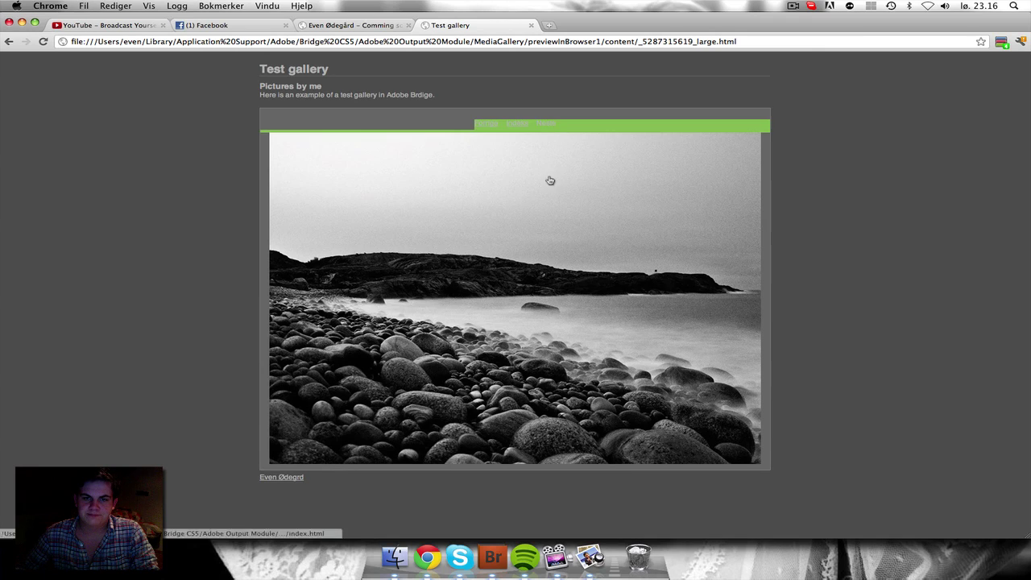
{"action": "left_click", "coordinate": [510, 123]}
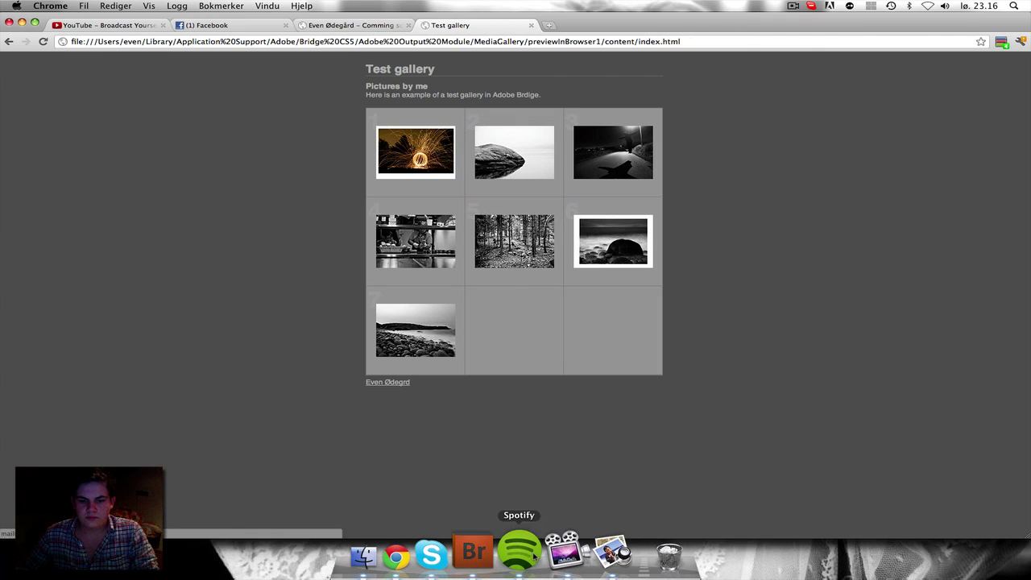
{"action": "left_click", "coordinate": [514, 542]}
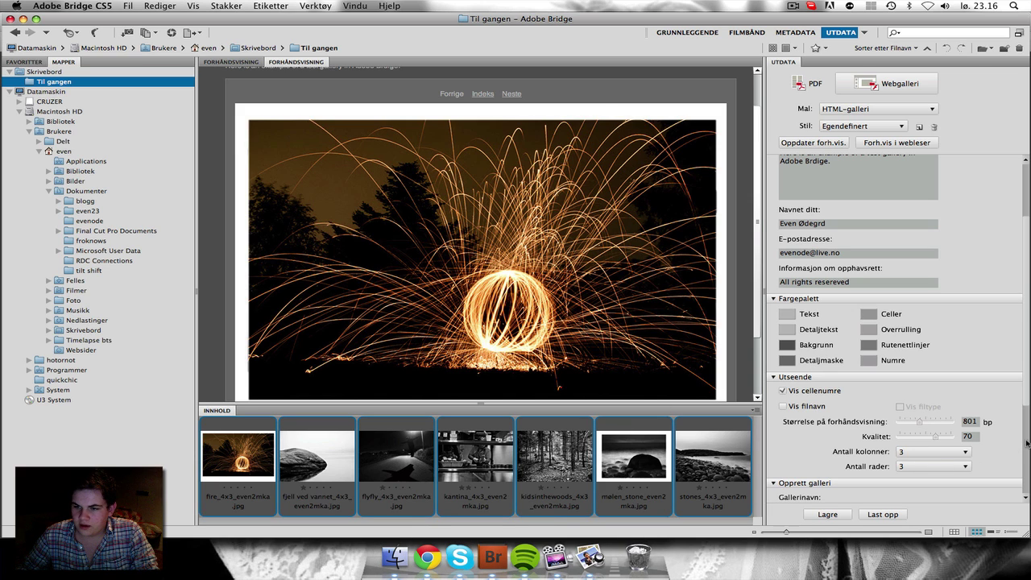
Step: Try a 6-column by 5-row layout and refresh the preview
{"action": "scroll", "coordinate": [1026, 445], "scroll_direction": "down", "scroll_amount": 5}
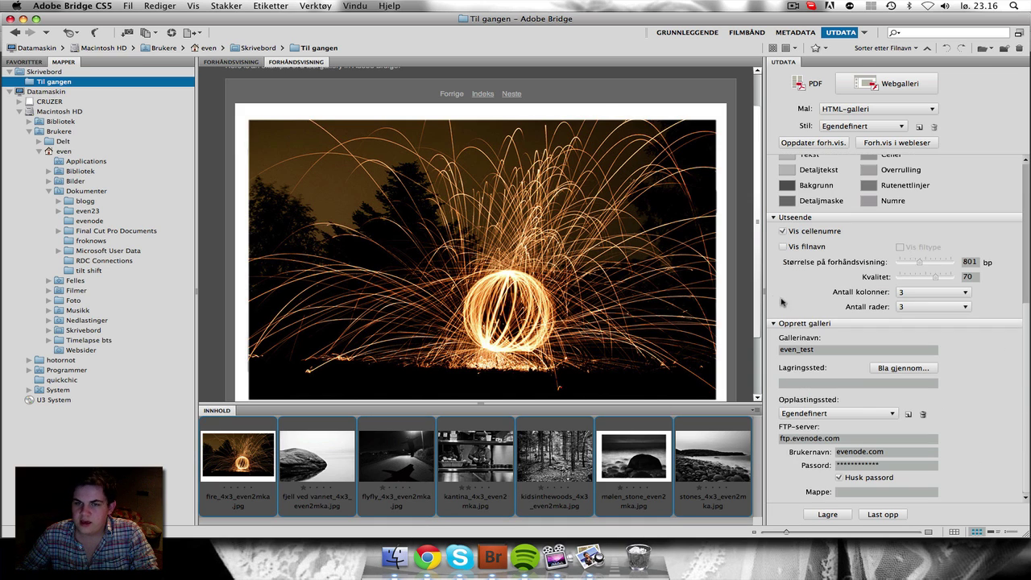
{"action": "left_click", "coordinate": [483, 96]}
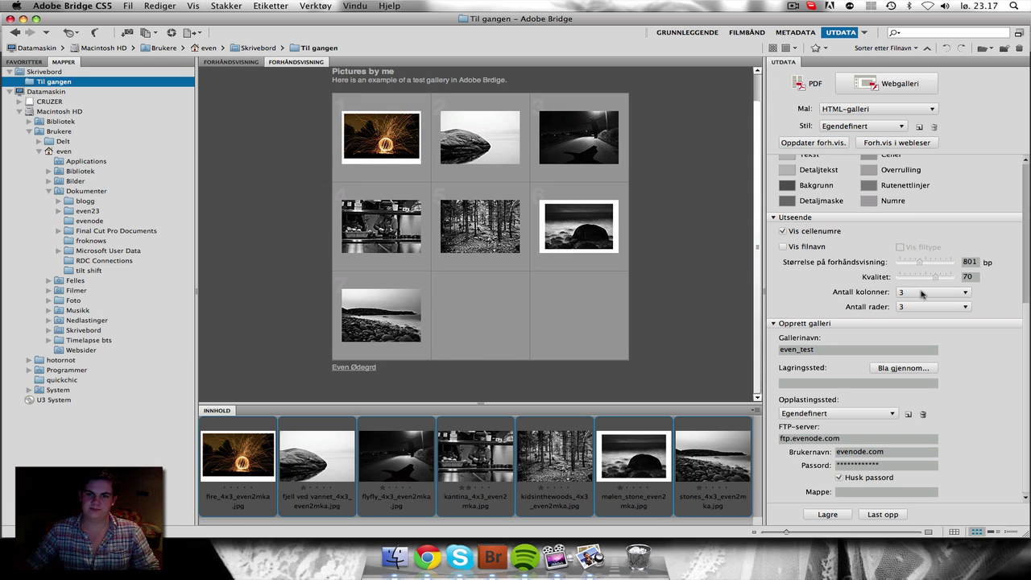
{"action": "left_click", "coordinate": [923, 295]}
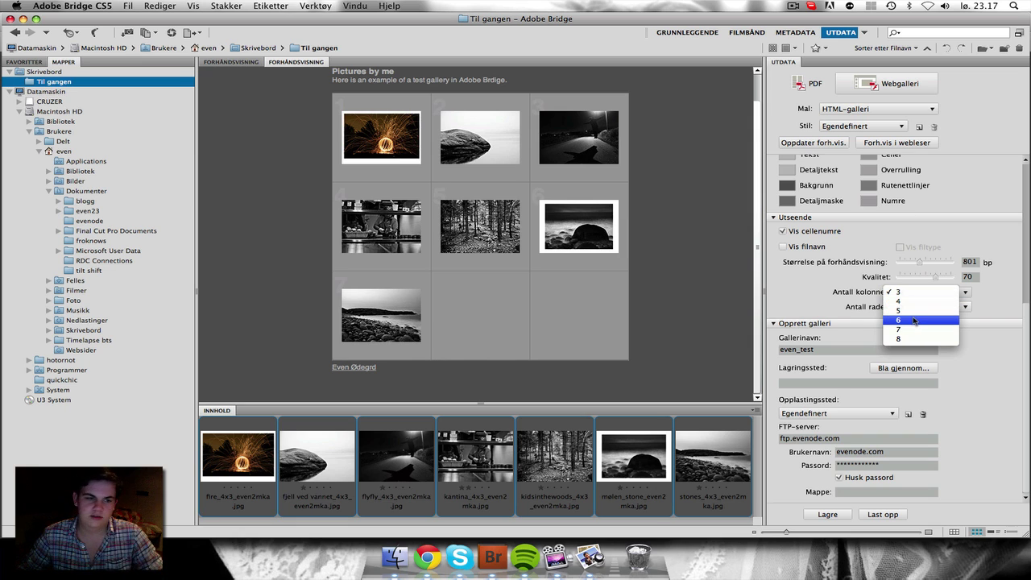
{"action": "left_click", "coordinate": [915, 320]}
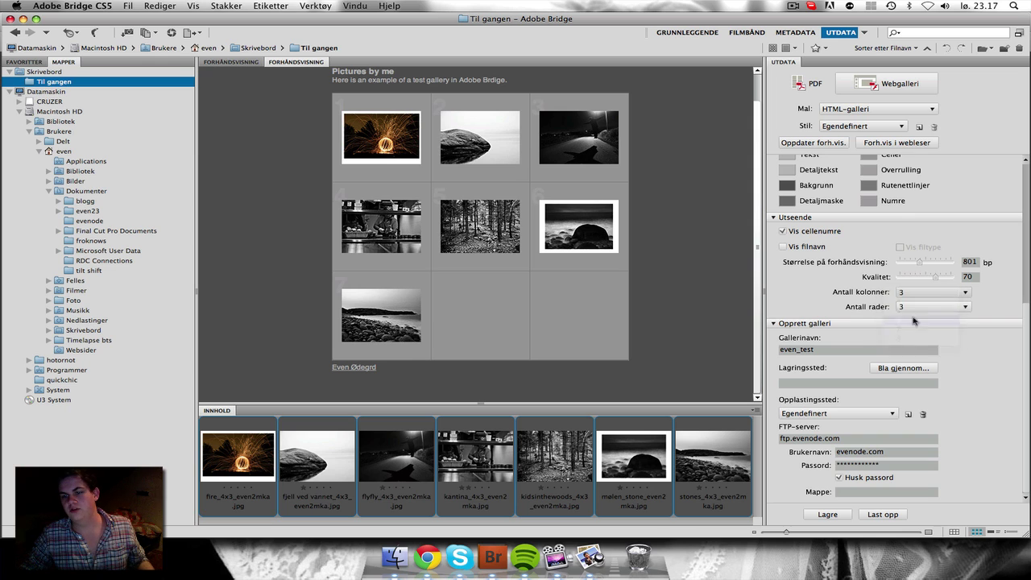
{"action": "left_click", "coordinate": [925, 307]}
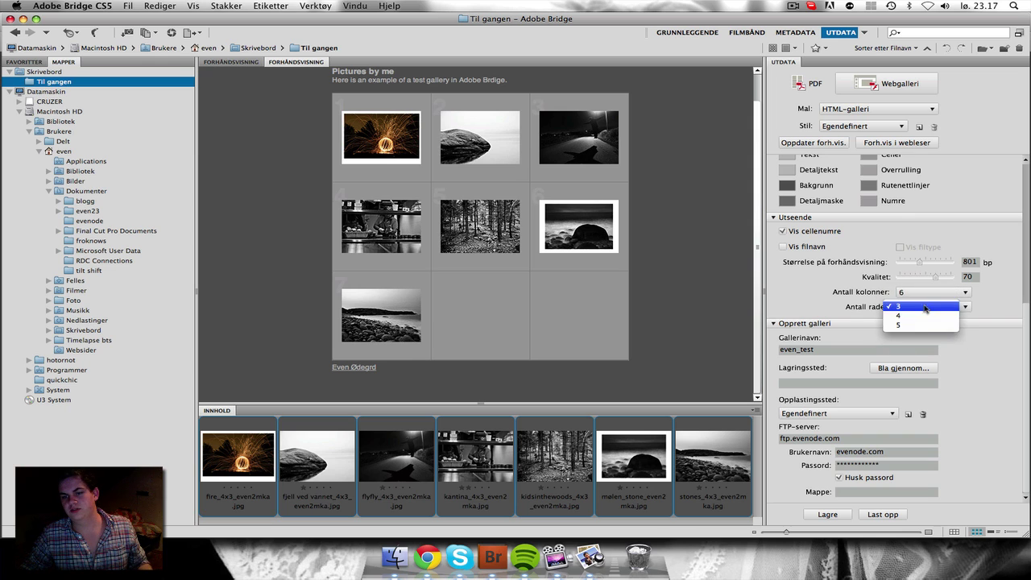
{"action": "left_click", "coordinate": [918, 326]}
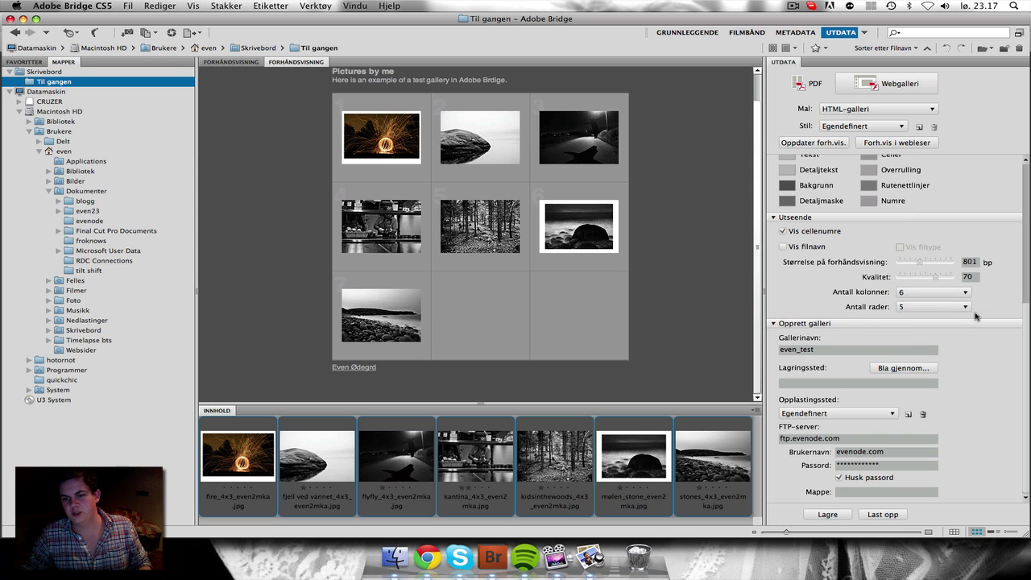
{"action": "left_click", "coordinate": [842, 143]}
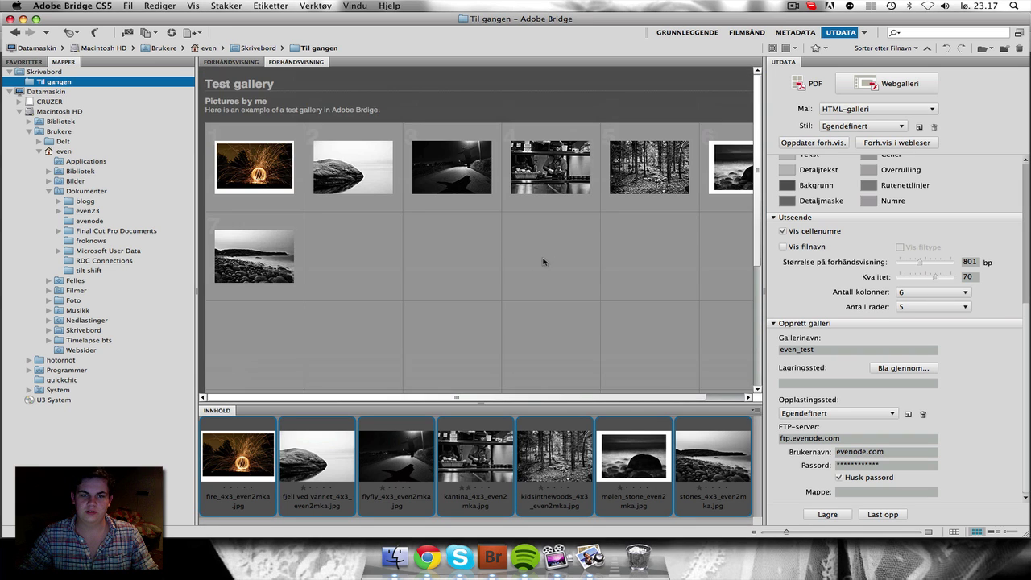
Step: Change the layout to 3 columns by 3 rows and refresh the preview
{"action": "scroll", "coordinate": [570, 328], "scroll_direction": "down", "scroll_amount": 5}
{"action": "left_click", "coordinate": [908, 293]}
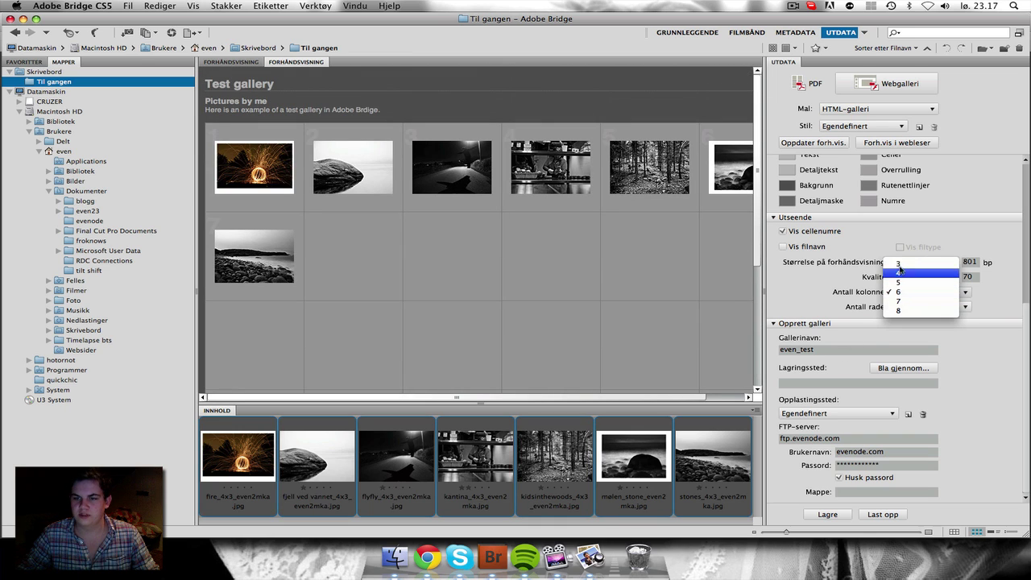
{"action": "left_click", "coordinate": [899, 266]}
{"action": "left_click", "coordinate": [910, 308]}
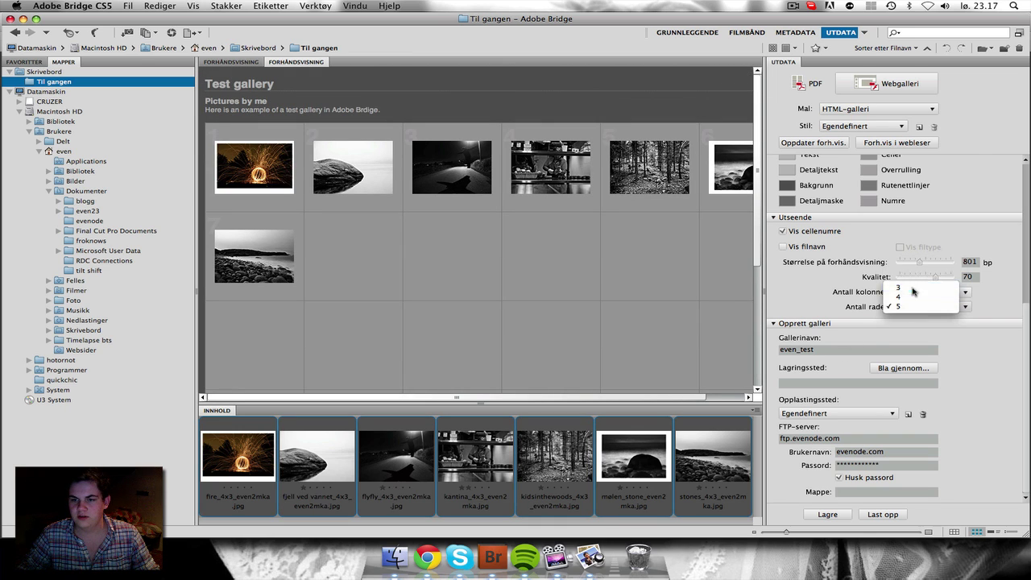
{"action": "left_click", "coordinate": [918, 306]}
{"action": "left_click", "coordinate": [812, 143]}
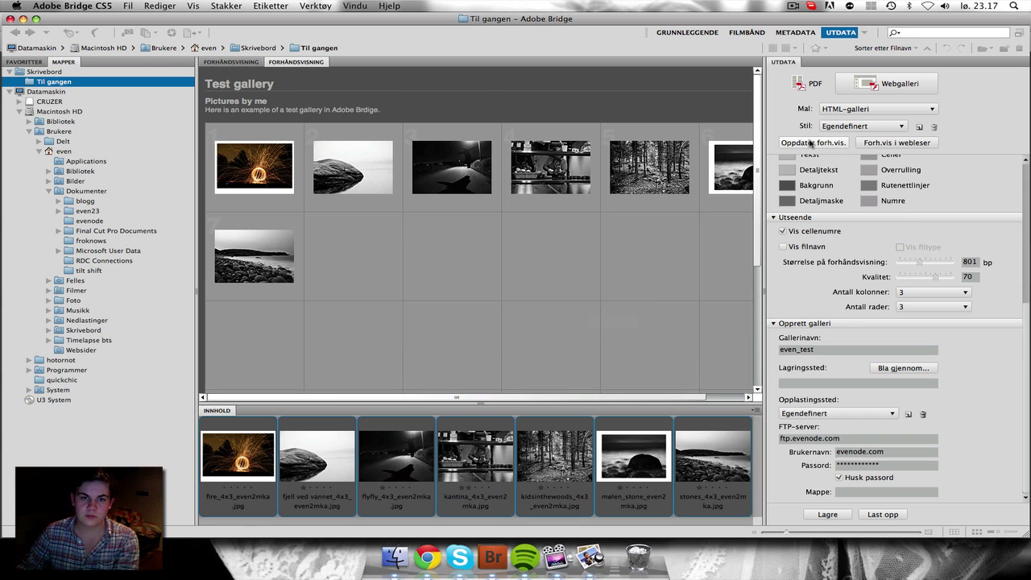
{"action": "scroll", "coordinate": [524, 293], "scroll_direction": "down", "scroll_amount": 2}
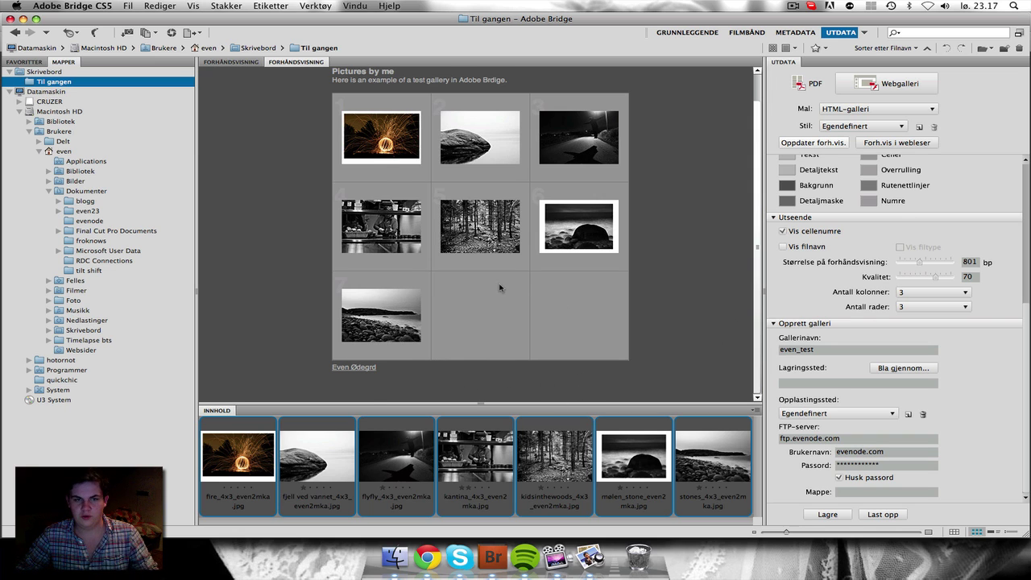
{"action": "scroll", "coordinate": [499, 287], "scroll_direction": "up", "scroll_amount": 2}
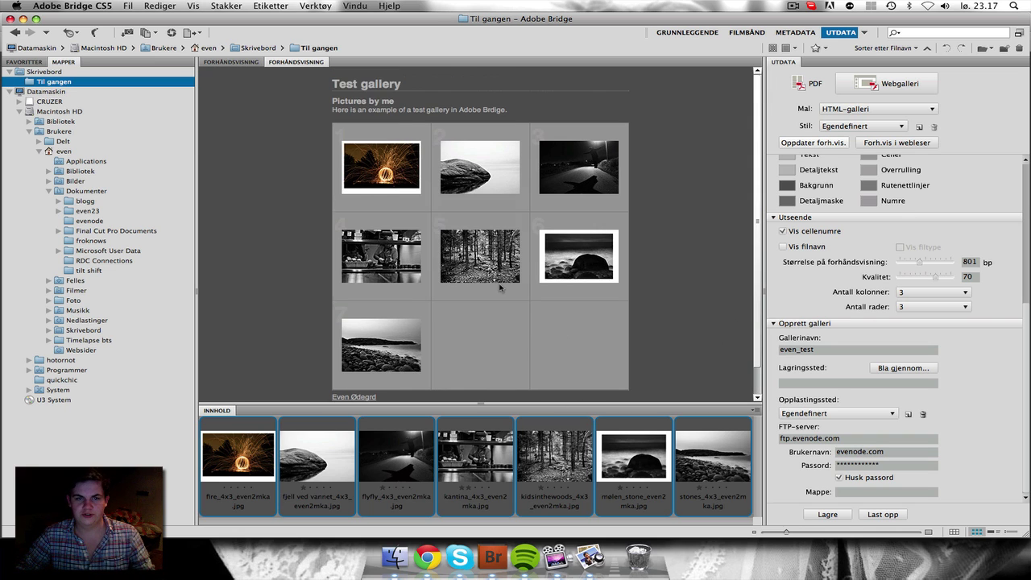
Step: Cancel the Bla gjennom save-folder browse and keep the custom upload location
{"action": "left_click", "coordinate": [836, 348]}
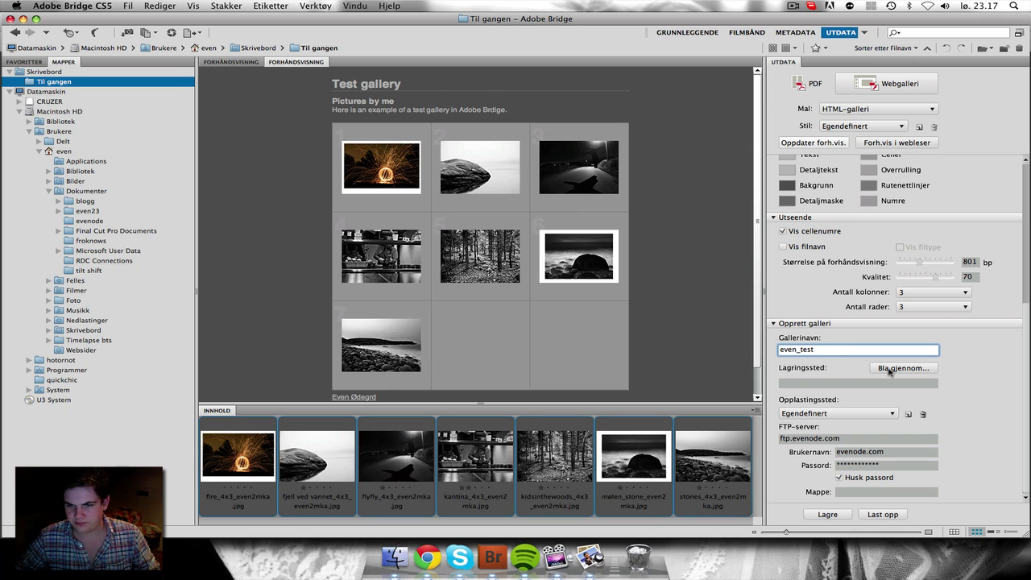
{"action": "double_click", "coordinate": [836, 355]}
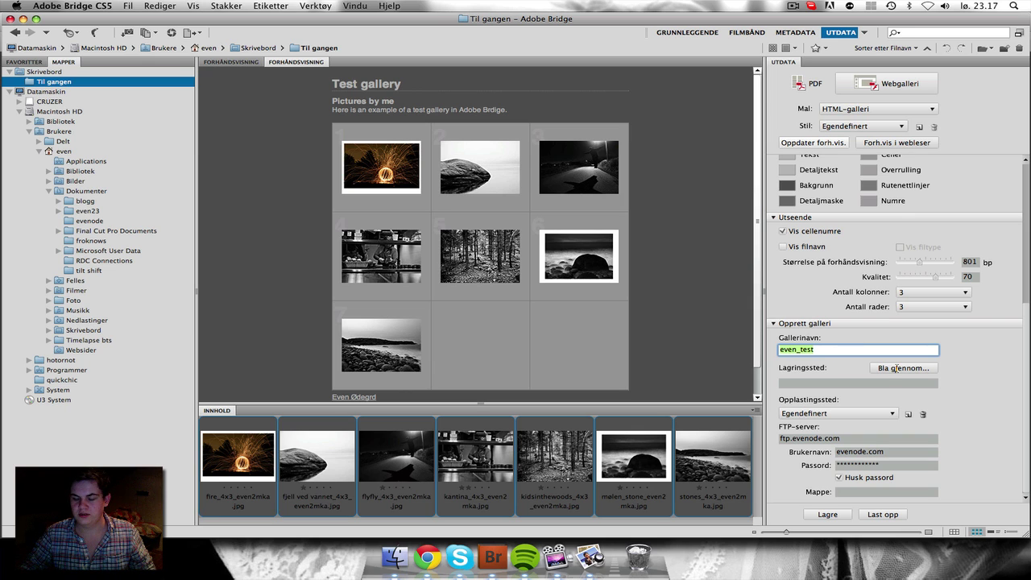
{"action": "left_click", "coordinate": [896, 368]}
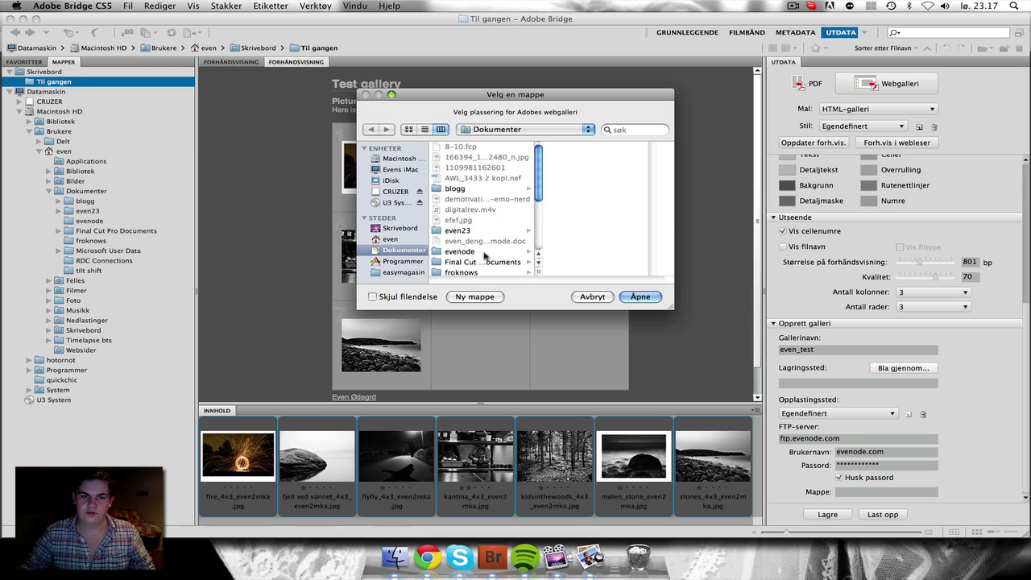
{"action": "left_click", "coordinate": [593, 297]}
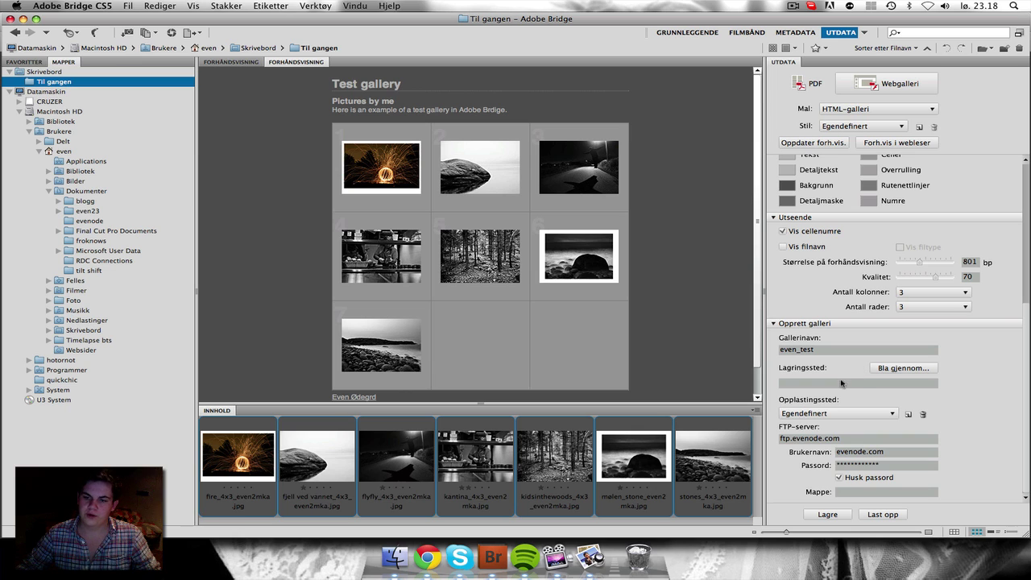
{"action": "left_click", "coordinate": [836, 385]}
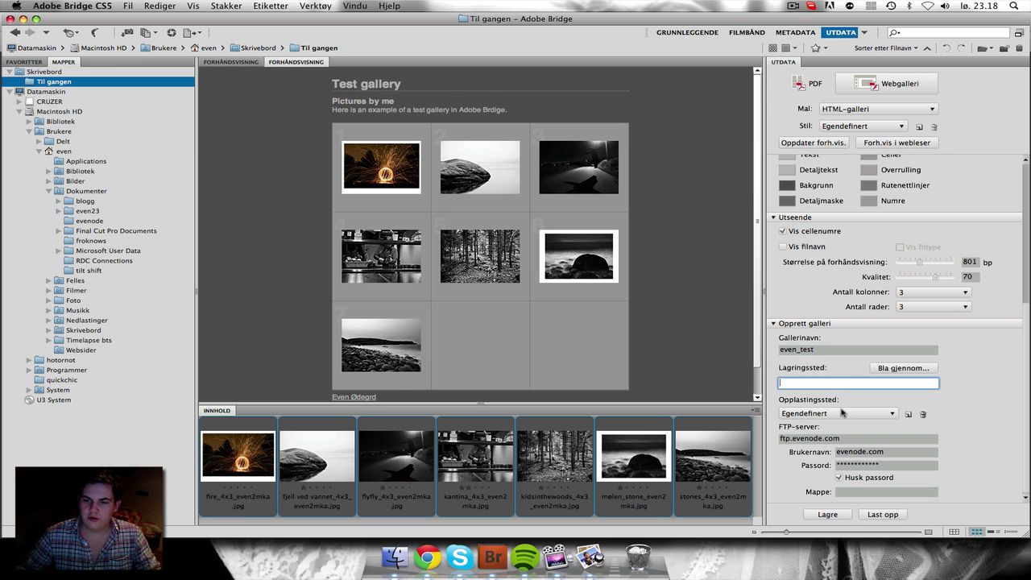
{"action": "left_click", "coordinate": [843, 412]}
{"action": "left_click", "coordinate": [843, 413]}
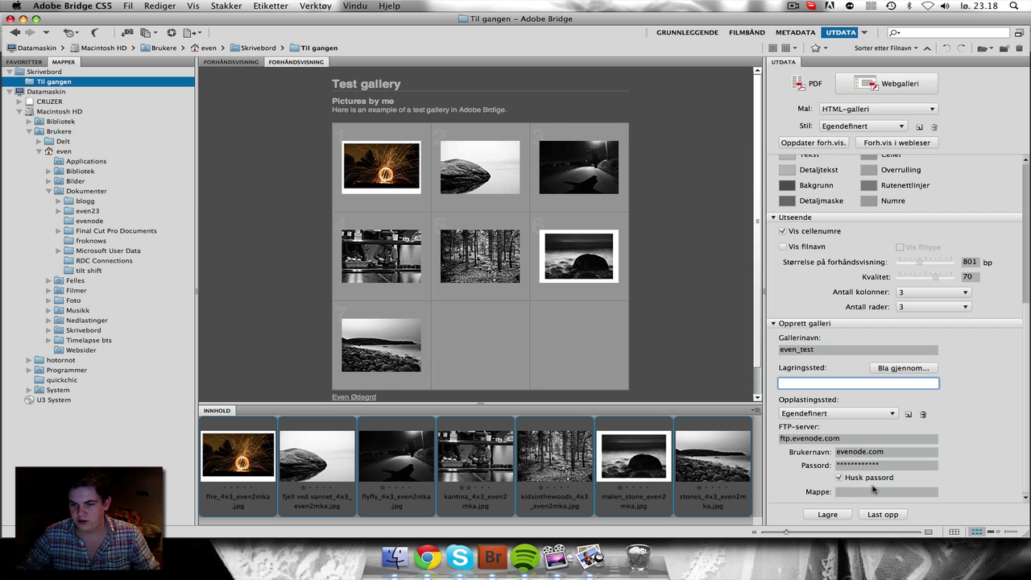
Step: Replace the Gallerinavn text even_test with test_gallery
{"action": "left_click", "coordinate": [833, 351]}
{"action": "double_click", "coordinate": [833, 351]}
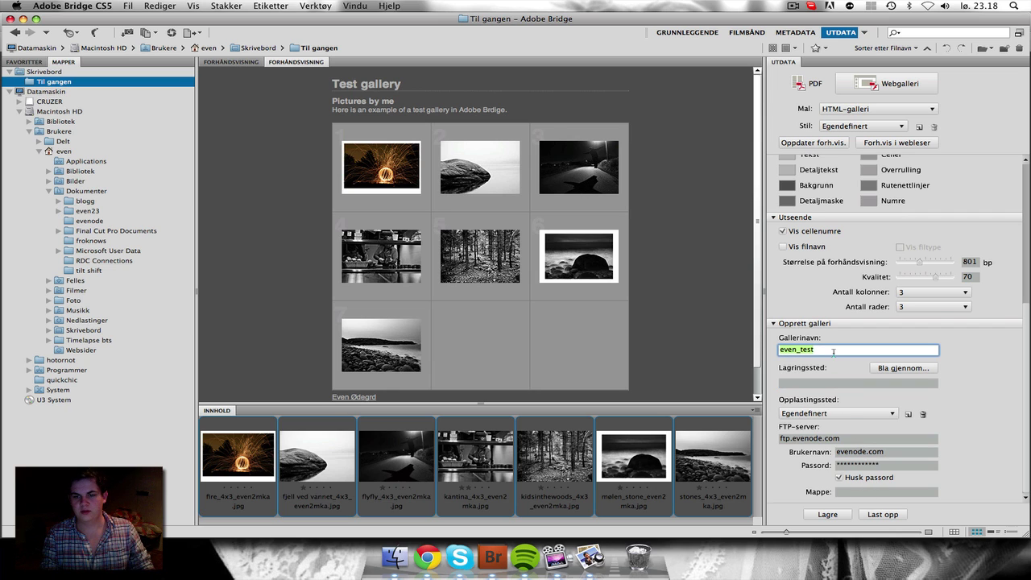
{"action": "type", "text": "test_gallery"}
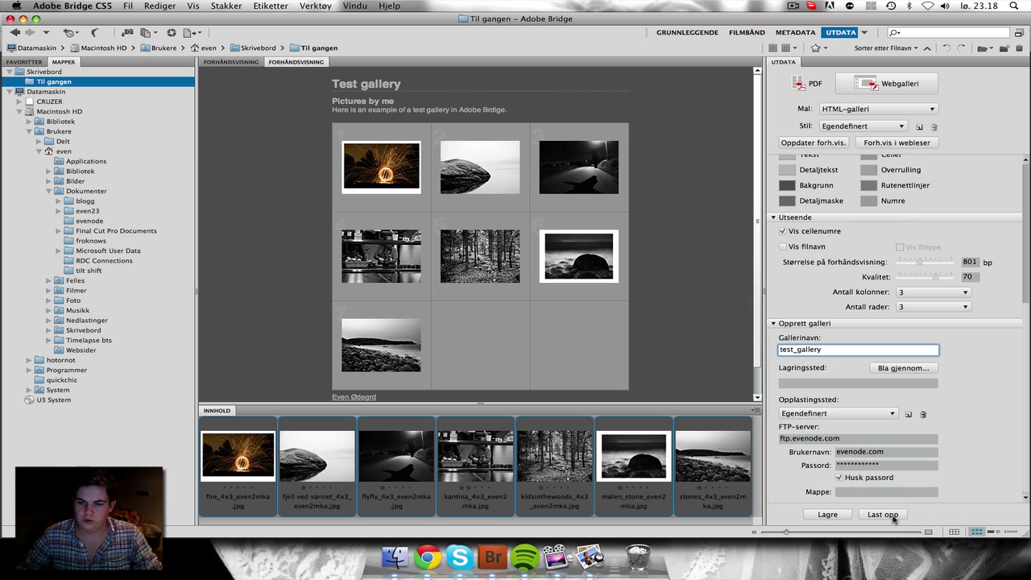
Step: Upload the gallery with Last opp and confirm the 'Galleri lastet opp.' message
{"action": "left_click", "coordinate": [883, 515]}
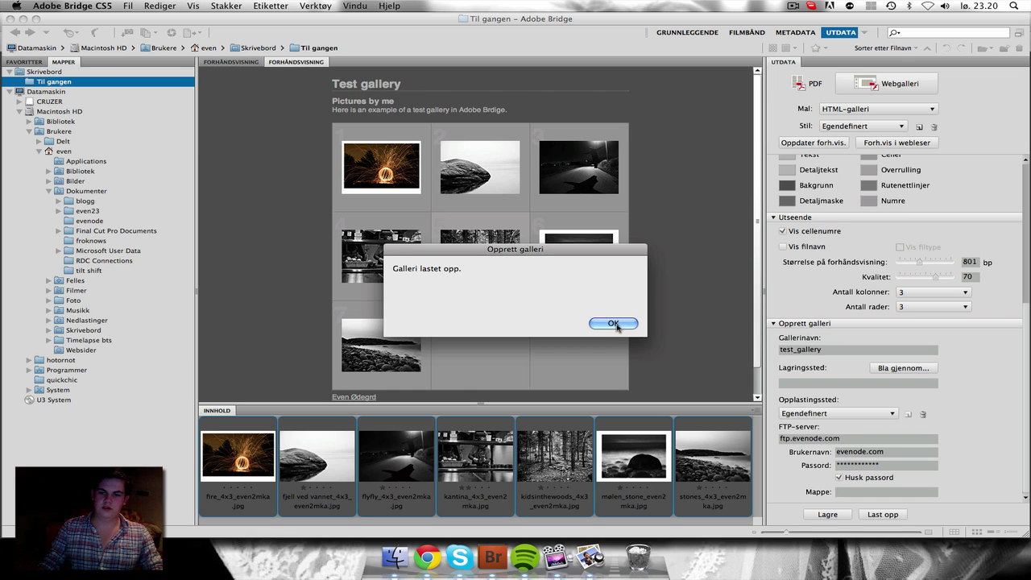
{"action": "left_click", "coordinate": [617, 325]}
Step: In Chrome, close the local preview tab and load evenode.com/test_gallery, correcting the mistyped gallery_test path
{"action": "left_click", "coordinate": [428, 557]}
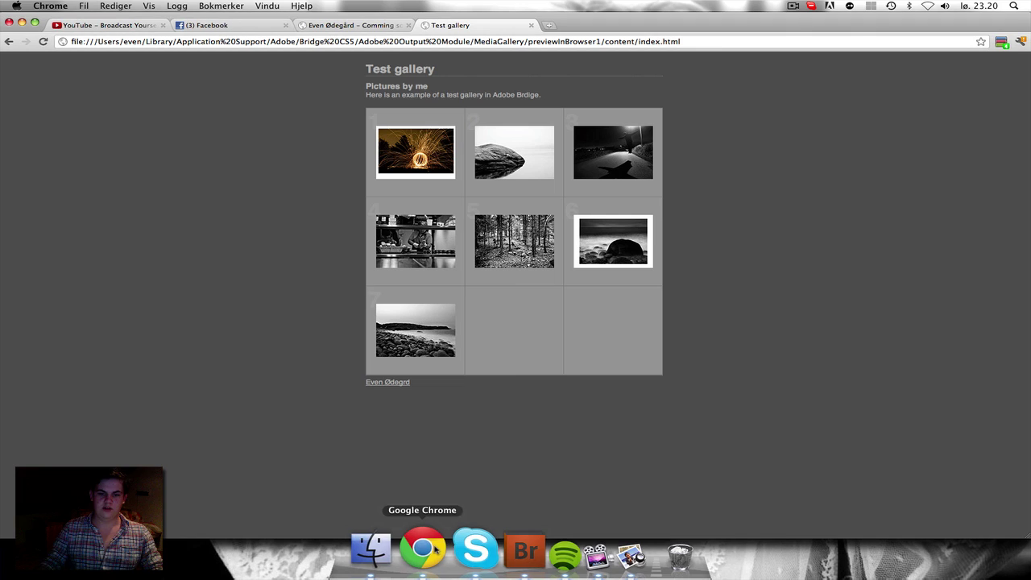
{"action": "left_click", "coordinate": [531, 25]}
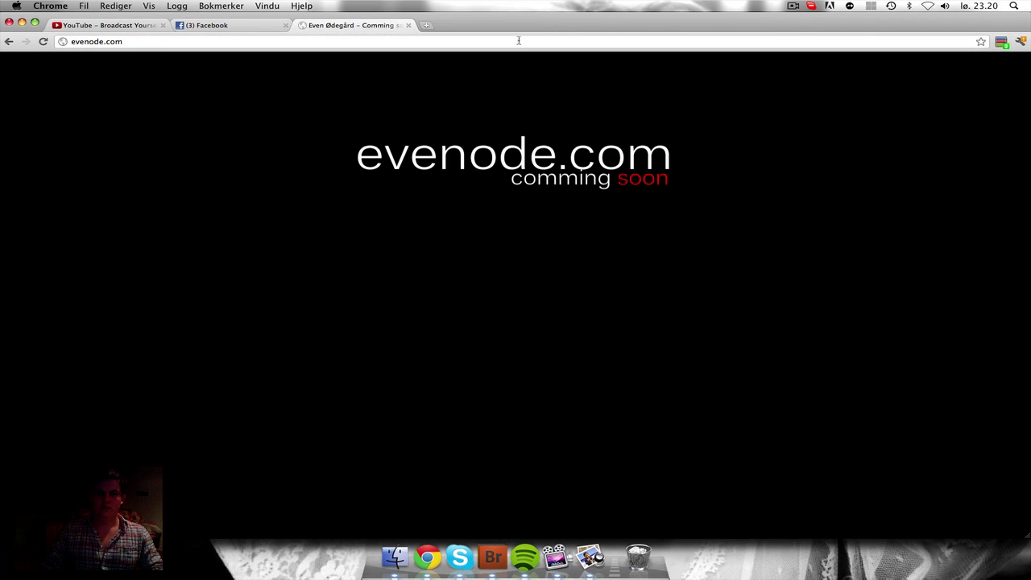
{"action": "left_click", "coordinate": [517, 42]}
{"action": "key", "text": "Right"}
{"action": "type", "text": "/"}
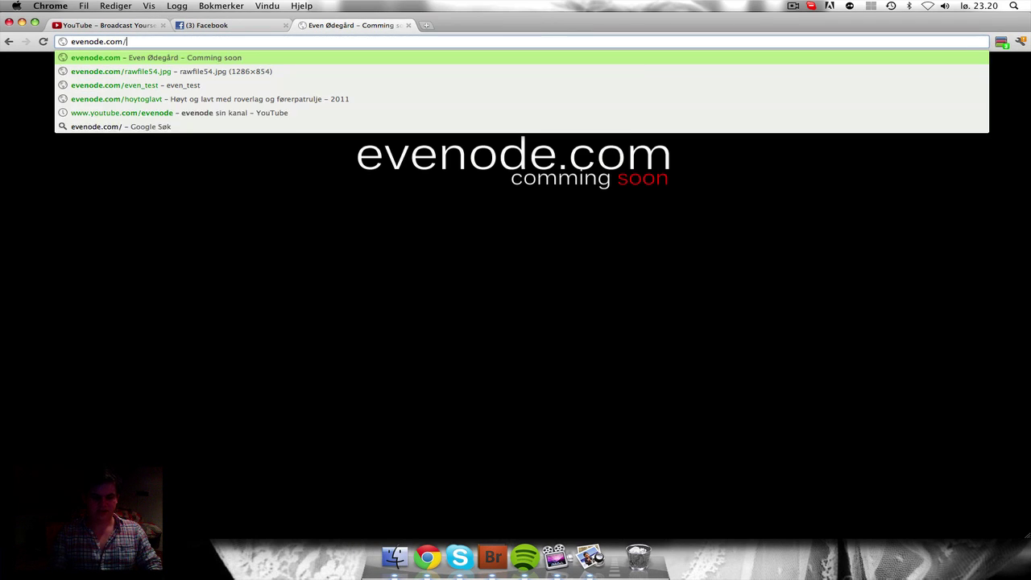
{"action": "type", "text": "gallery_test"}
{"action": "key", "text": "Return"}
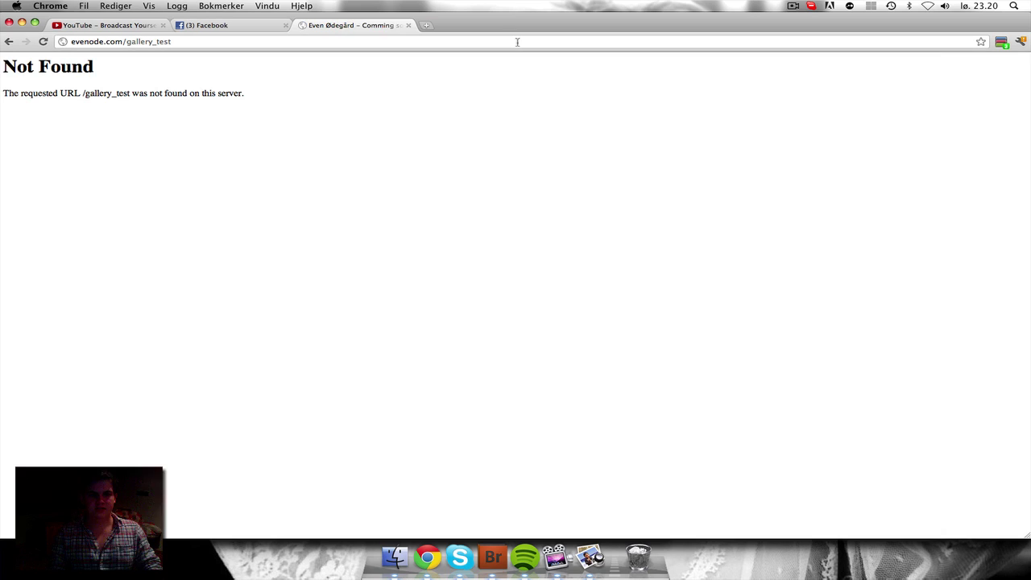
{"action": "key", "text": "alt+shift+Left"}
{"action": "type", "text": "te"}
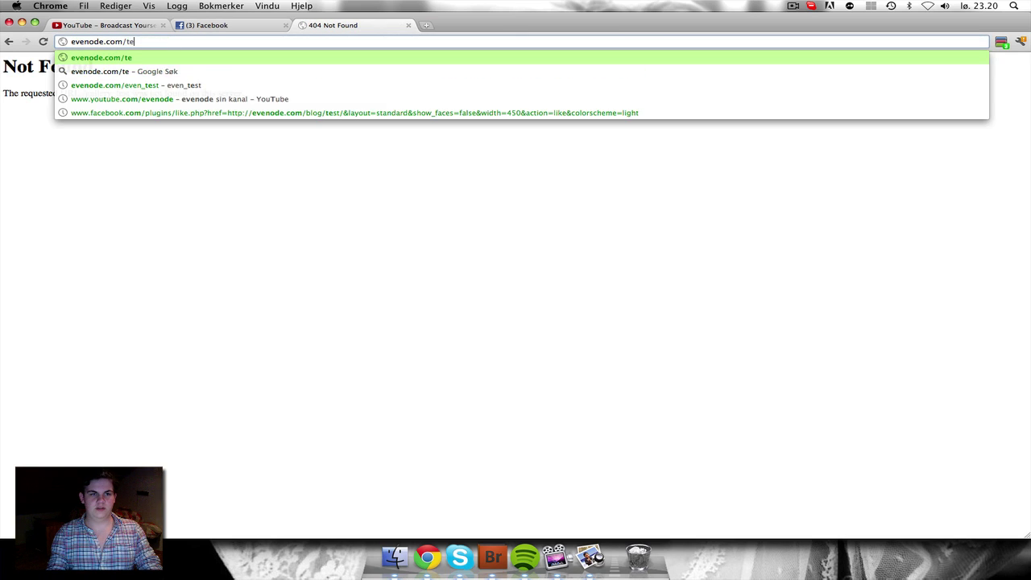
{"action": "type", "text": "st_gallery"}
{"action": "key", "text": "Return"}
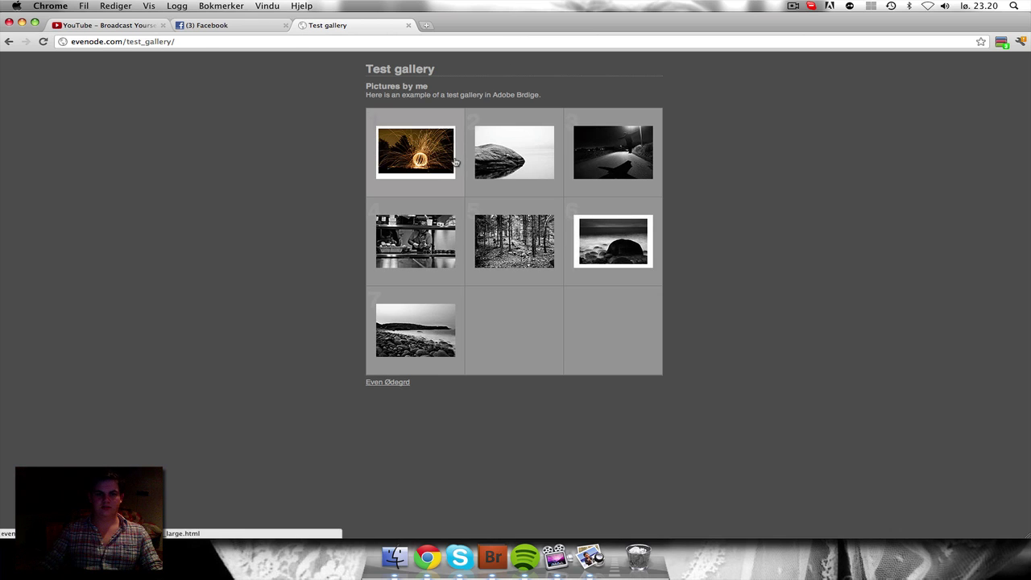
Step: Open the sparkler and rock photos full size, page through several with Neste, then return to Indeks
{"action": "left_click", "coordinate": [452, 163]}
{"action": "left_click", "coordinate": [517, 123]}
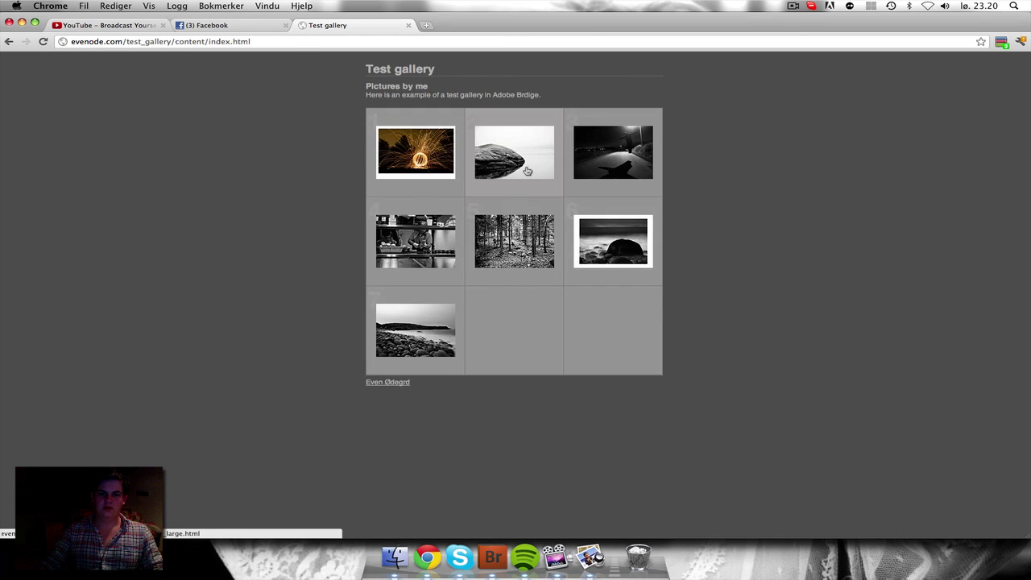
{"action": "left_click", "coordinate": [528, 172]}
{"action": "left_click", "coordinate": [549, 123]}
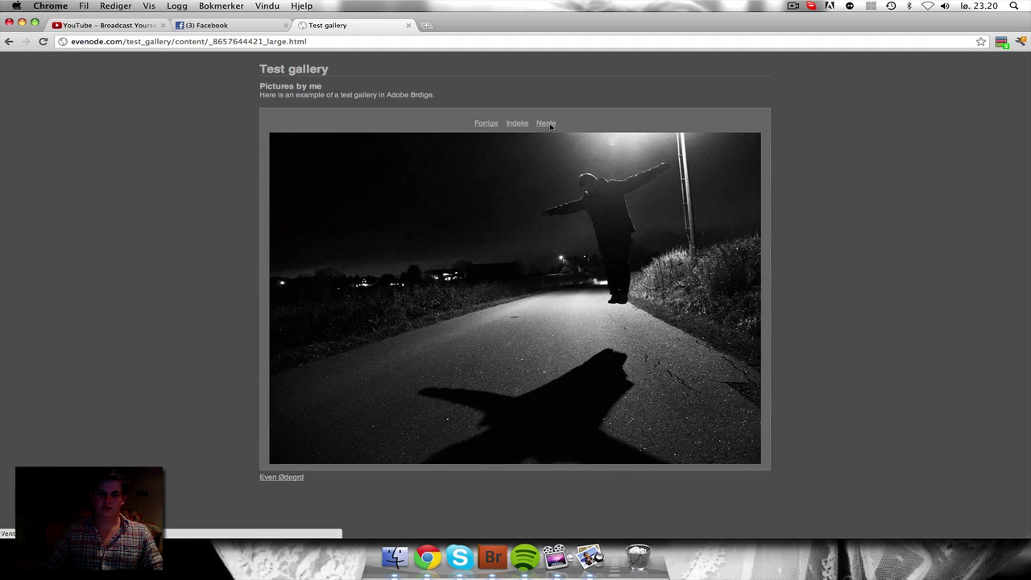
{"action": "left_click", "coordinate": [549, 124]}
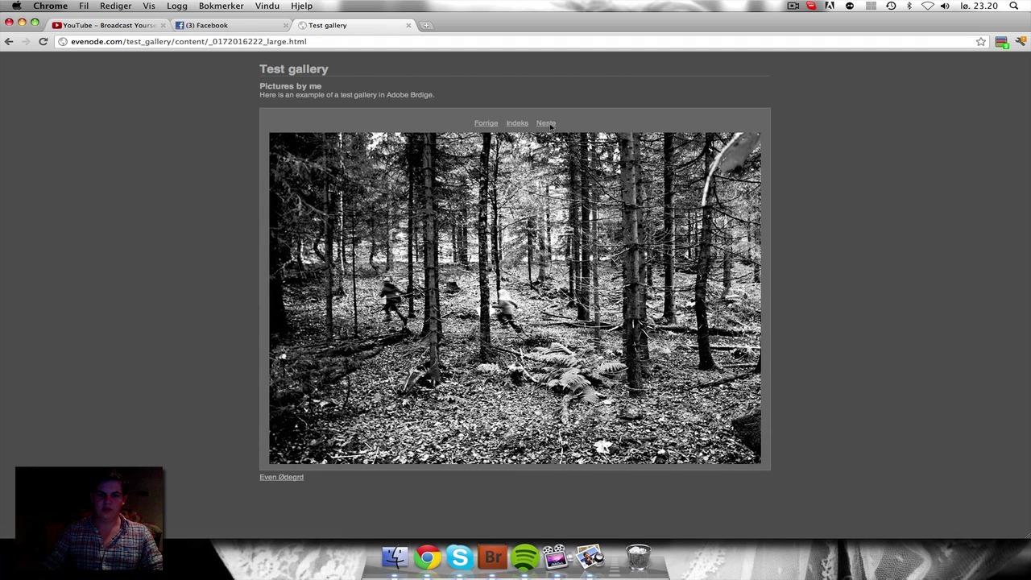
{"action": "left_click", "coordinate": [550, 123]}
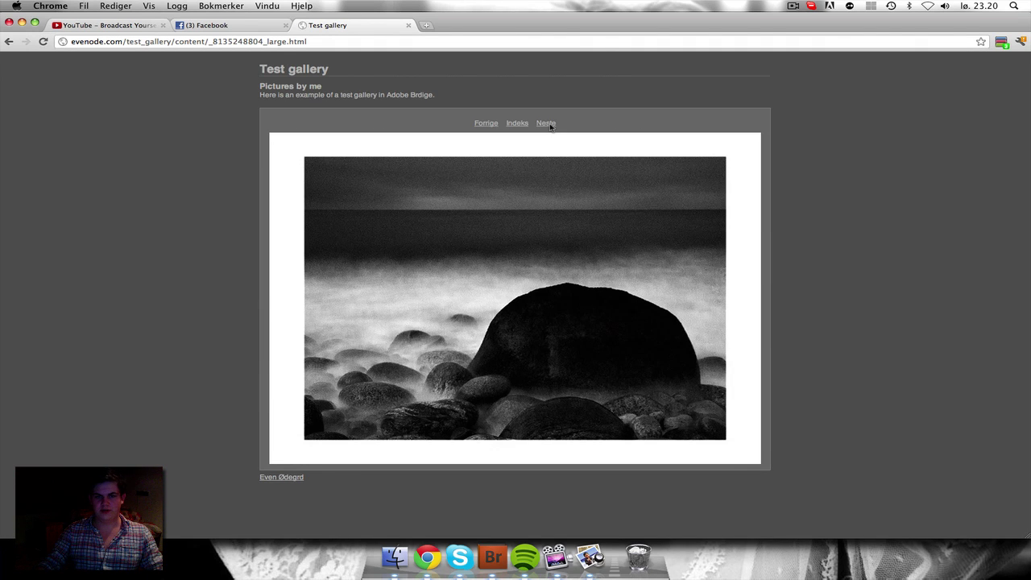
{"action": "left_click", "coordinate": [549, 123]}
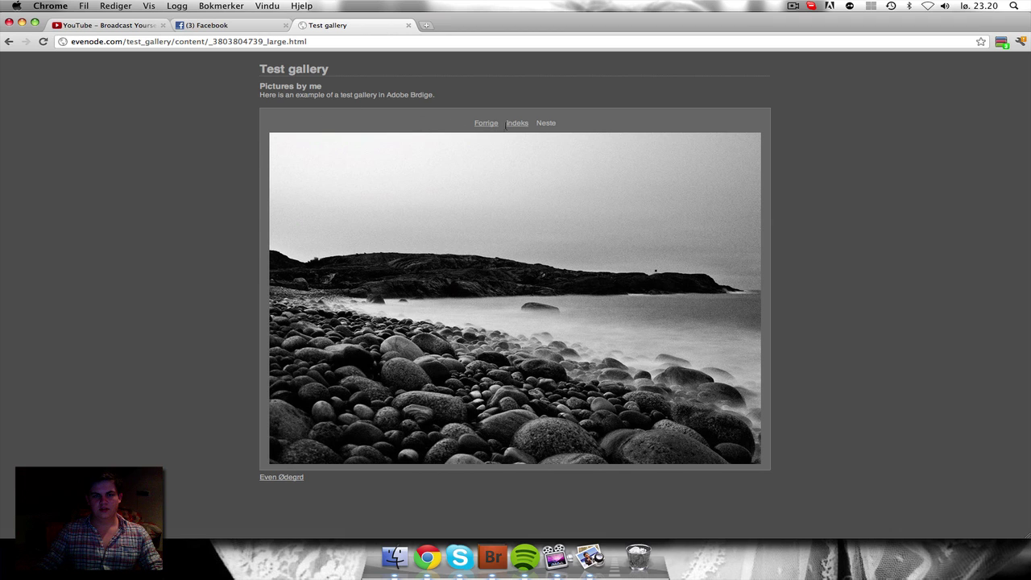
{"action": "left_click", "coordinate": [512, 123]}
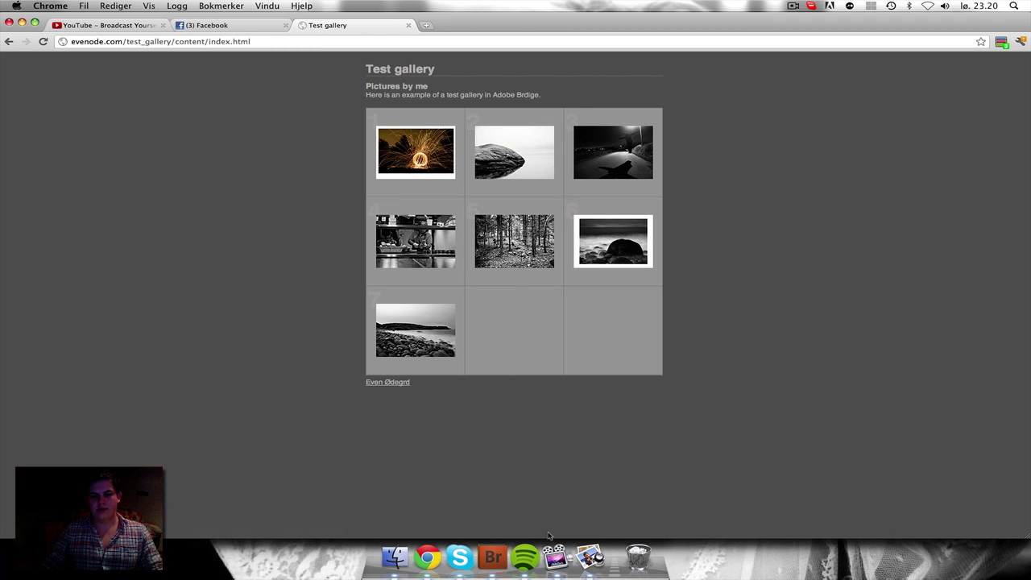